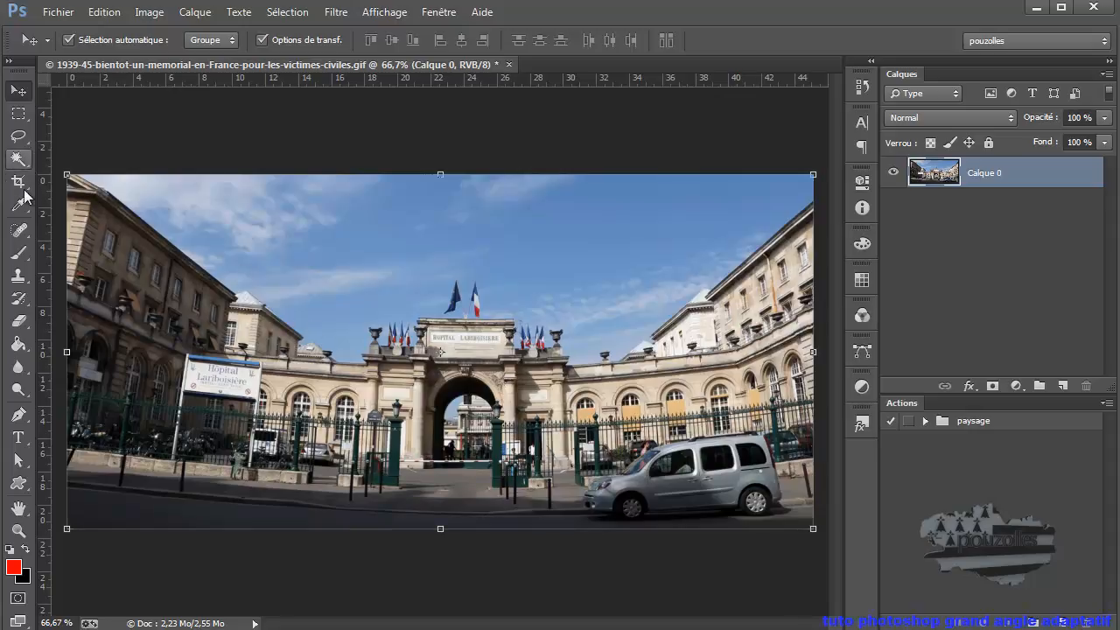
Paint a red stroke with a 29 px brush along the facade's curve across the photo, and undo it
click(17, 253)
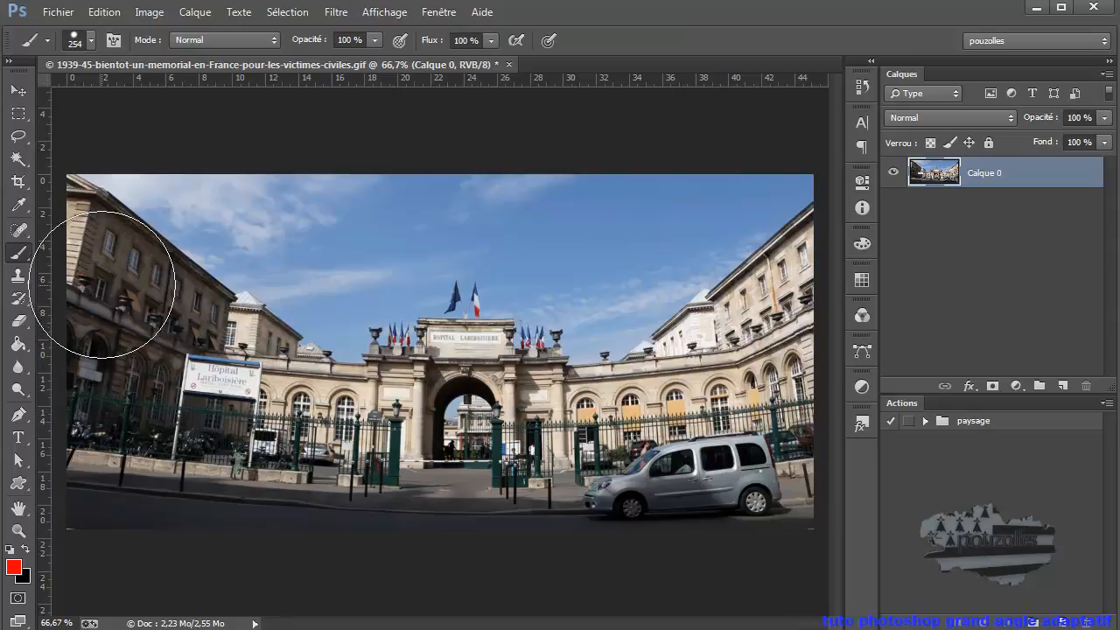
mouse_move(133, 320)
mouse_down()
mouse_move(159, 327)
mouse_move(74, 365)
mouse_move(51, 347)
mouse_move(35, 354)
mouse_up()
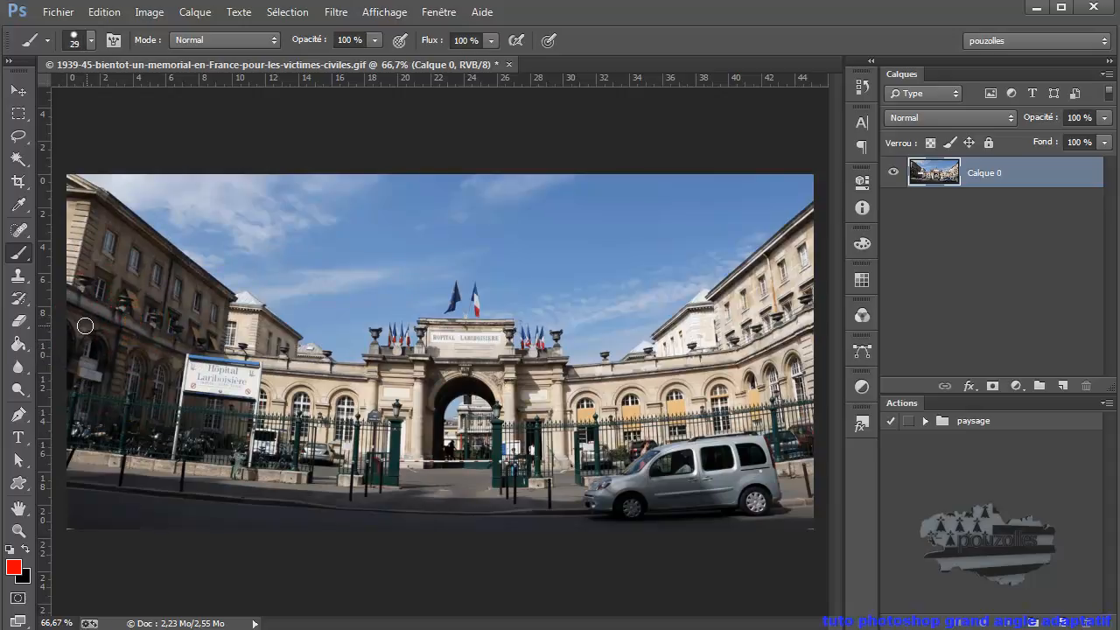
mouse_move(81, 339)
mouse_down()
mouse_move(278, 315)
mouse_move(436, 366)
mouse_move(516, 376)
mouse_move(722, 317)
mouse_move(793, 315)
mouse_up()
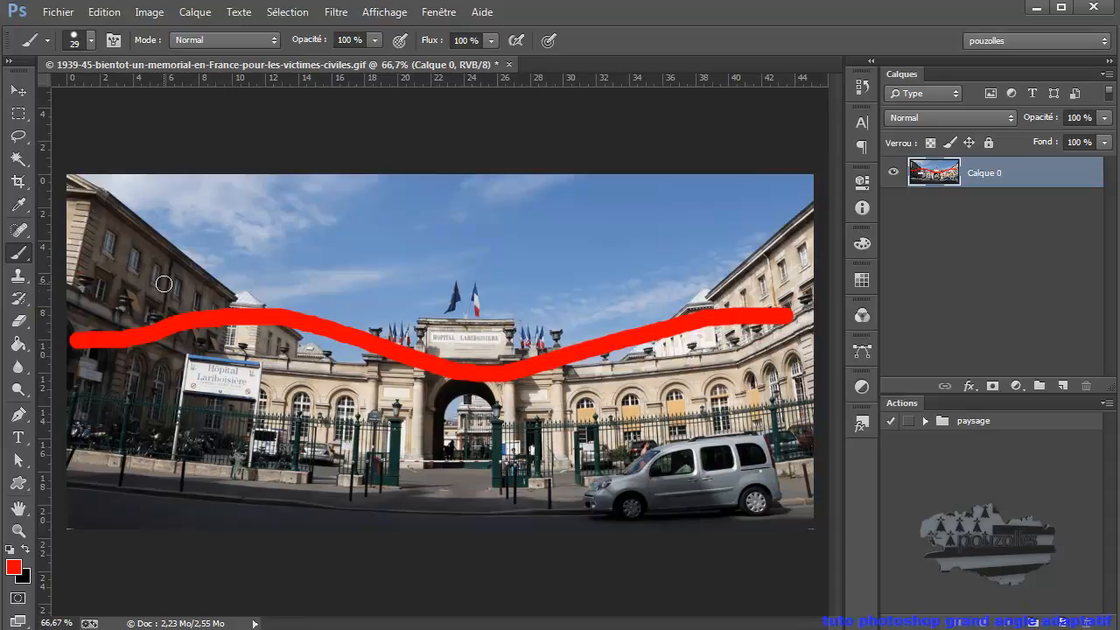
click(103, 11)
click(115, 32)
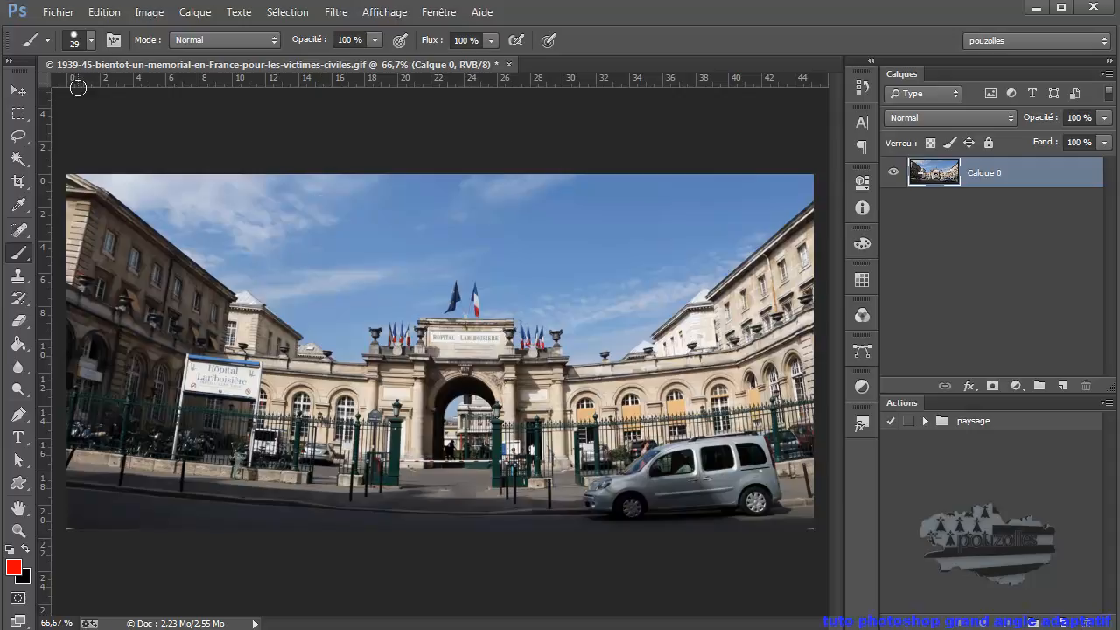
Warp the photo layer by raising inner points of the deformation grid to reduce the facade's curvature, and apply the transformation
click(18, 93)
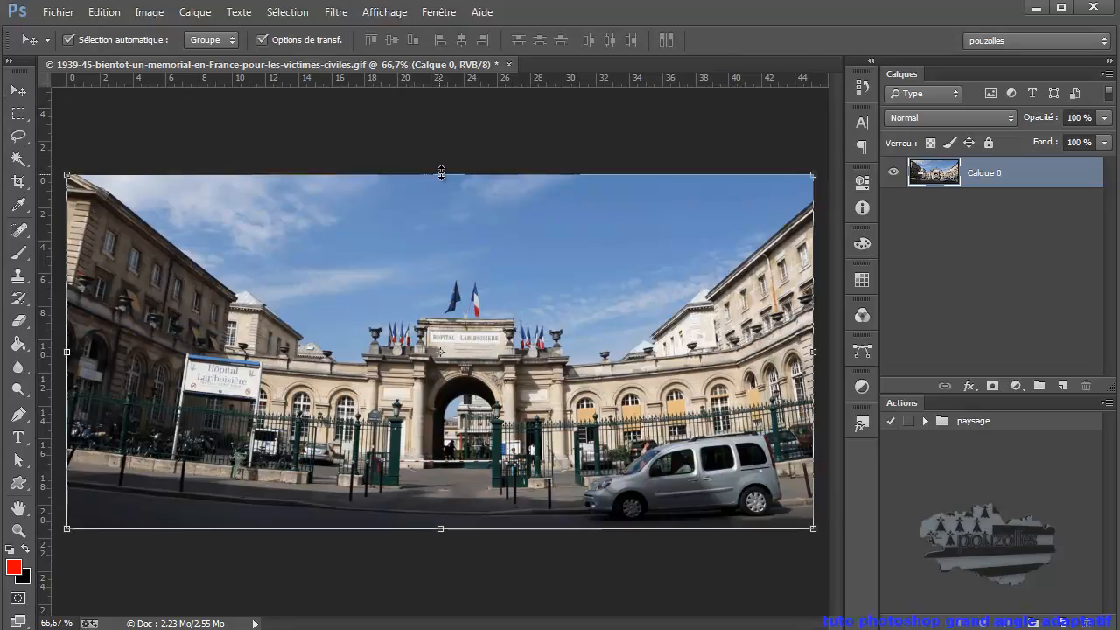
click(440, 174)
click(830, 40)
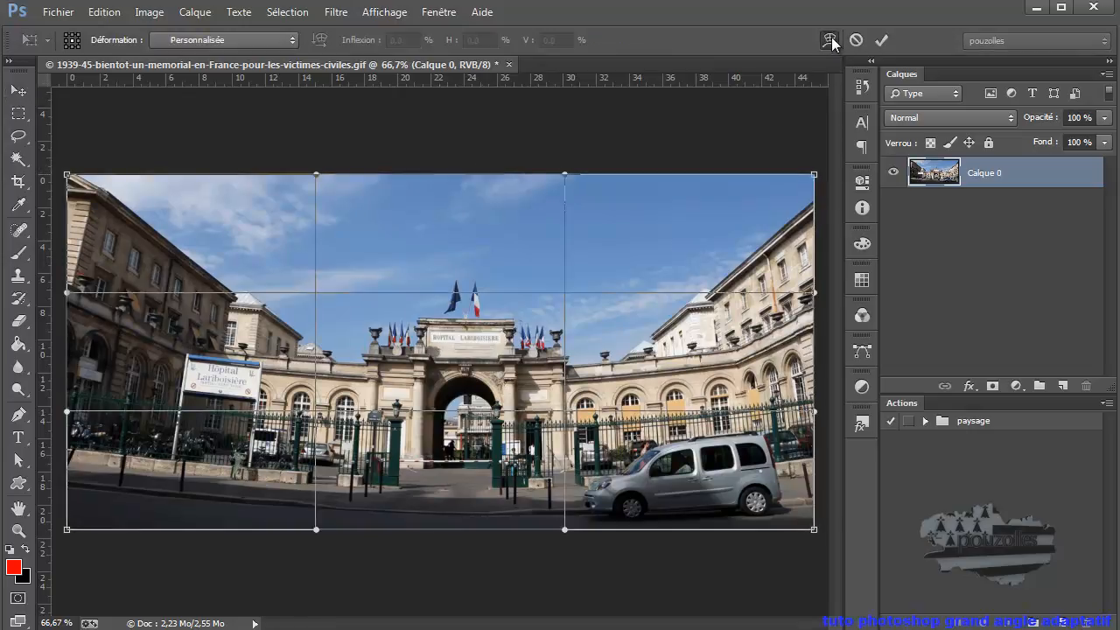
drag(313, 289, 312, 278)
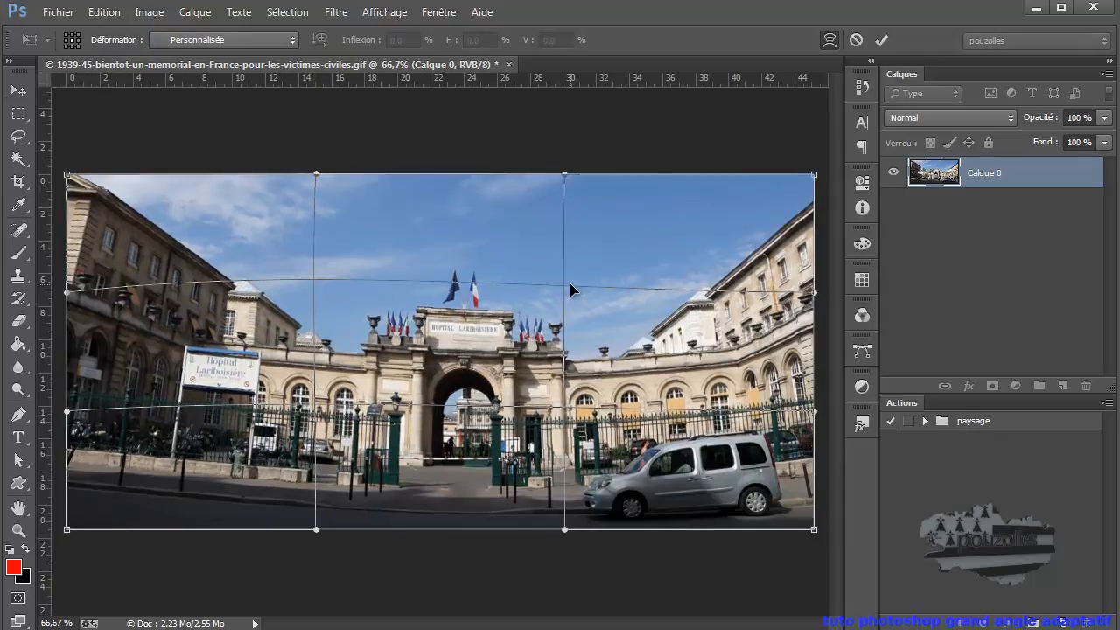
drag(564, 283, 561, 262)
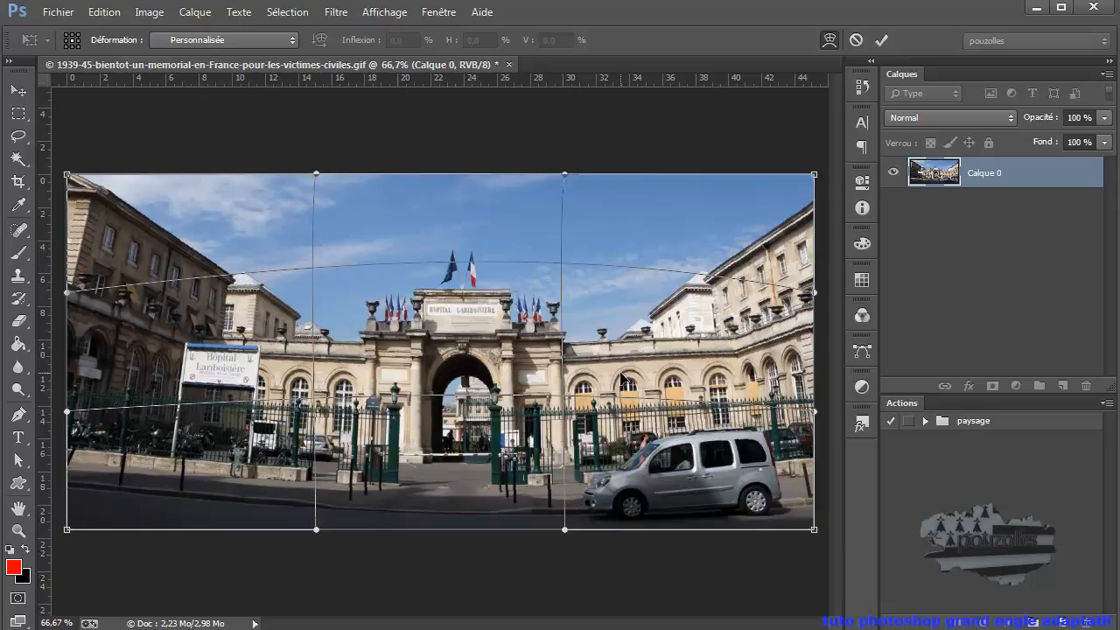
drag(313, 404, 313, 389)
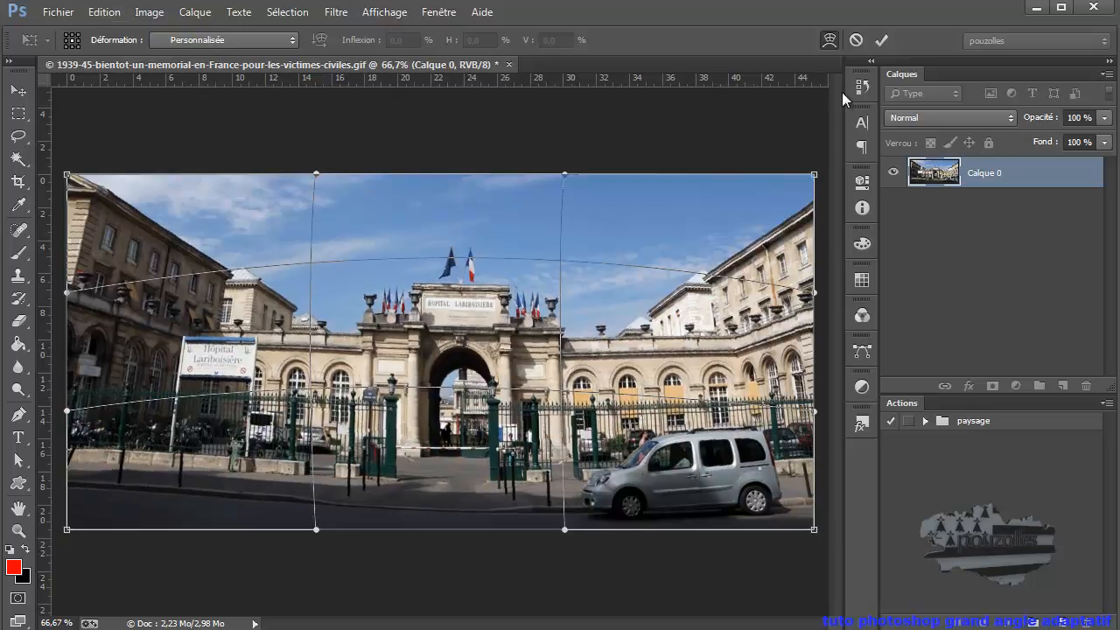
click(863, 89)
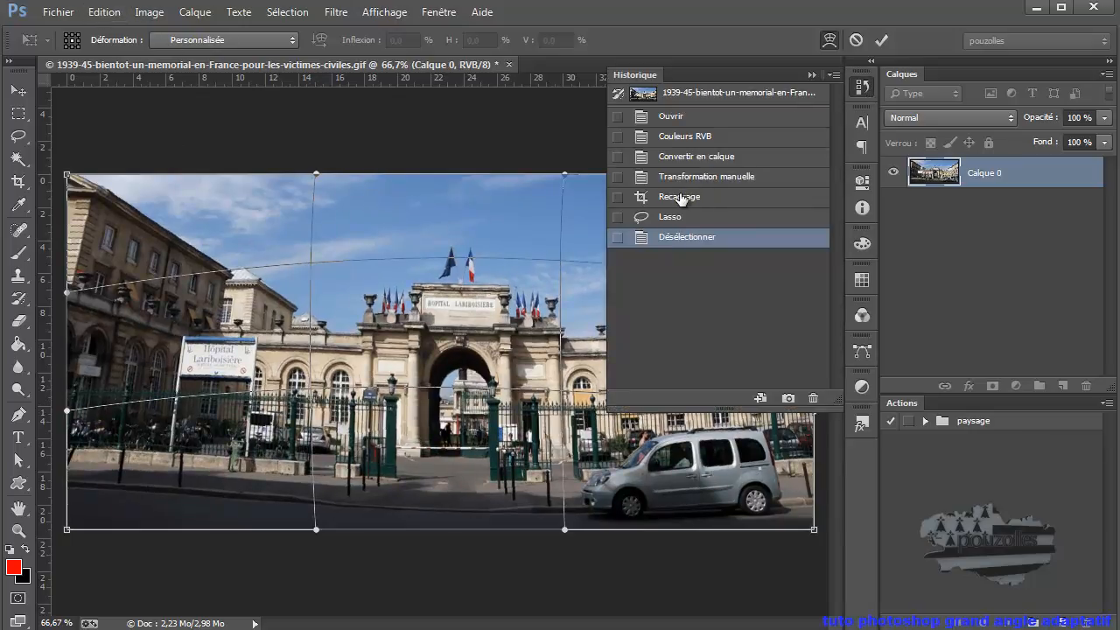
click(881, 40)
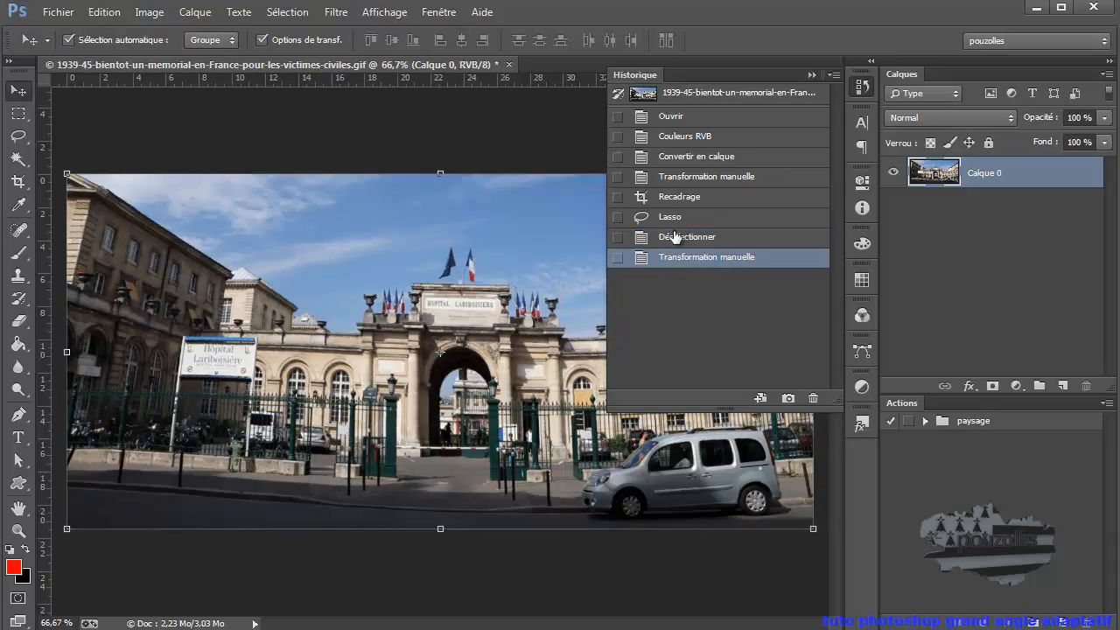
Revert the image to the Recadrage history state and deselect the layer
click(670, 197)
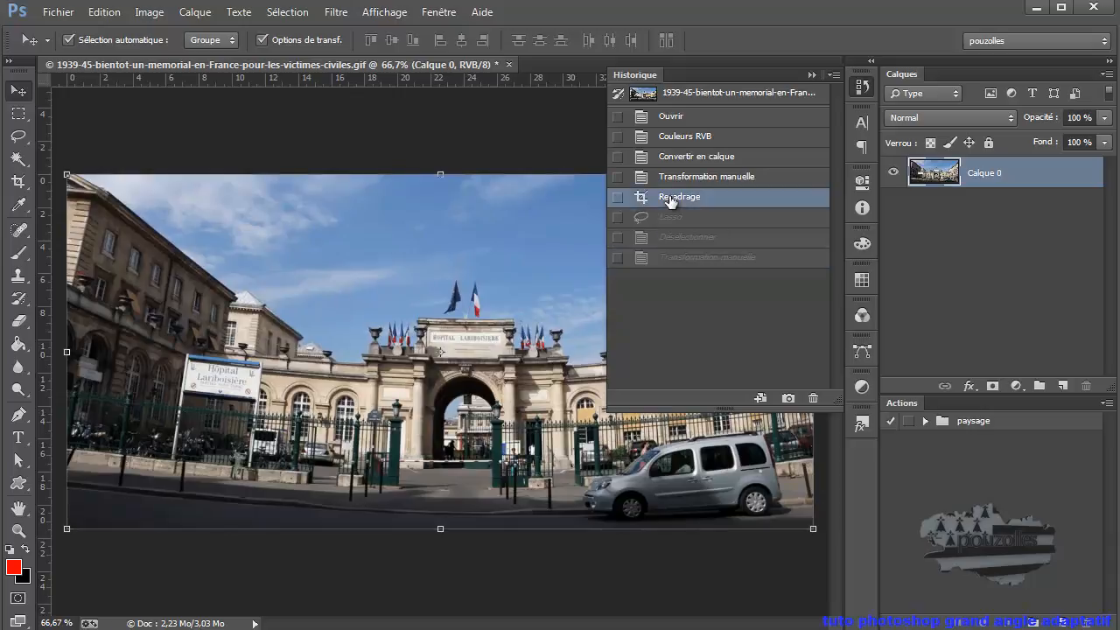
click(930, 263)
click(811, 72)
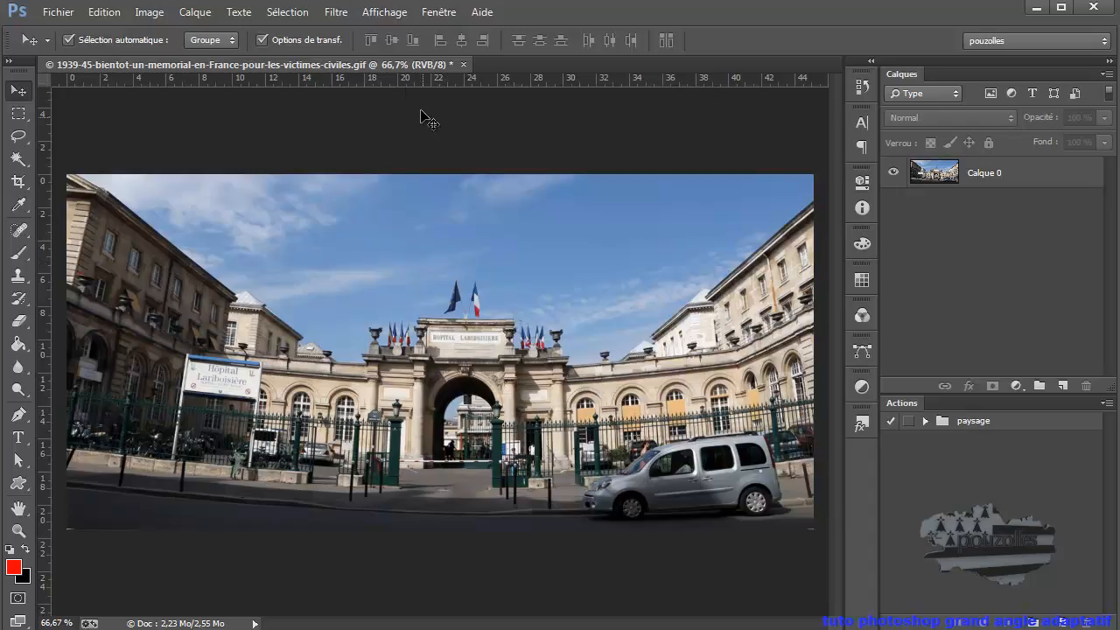
Check the available filters and the image's colour mode, and select the Calque 0 layer
click(337, 12)
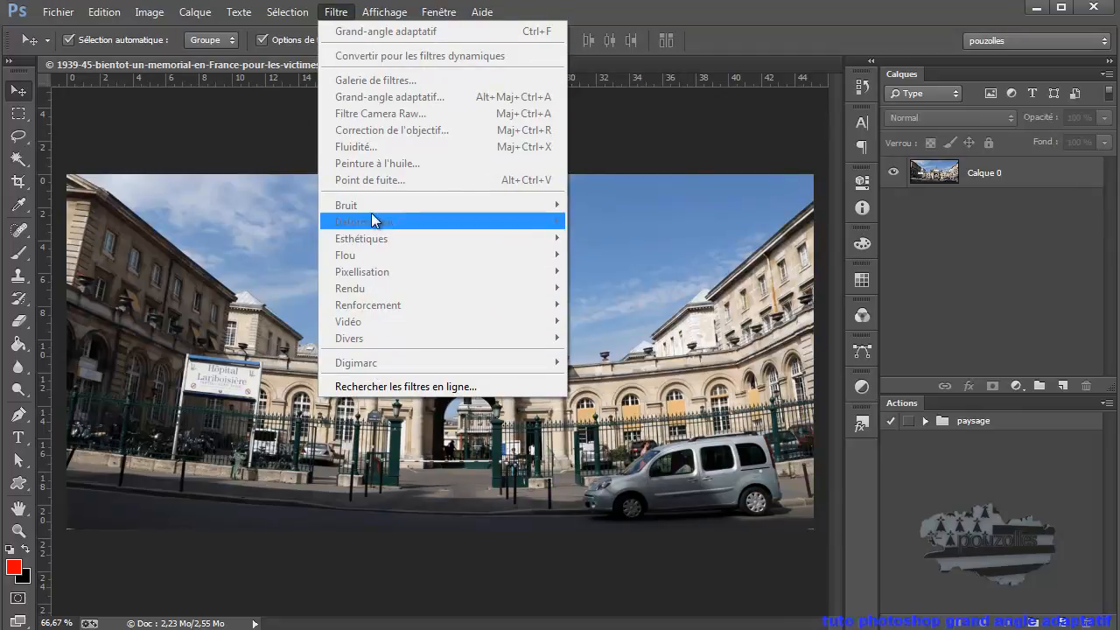
click(587, 20)
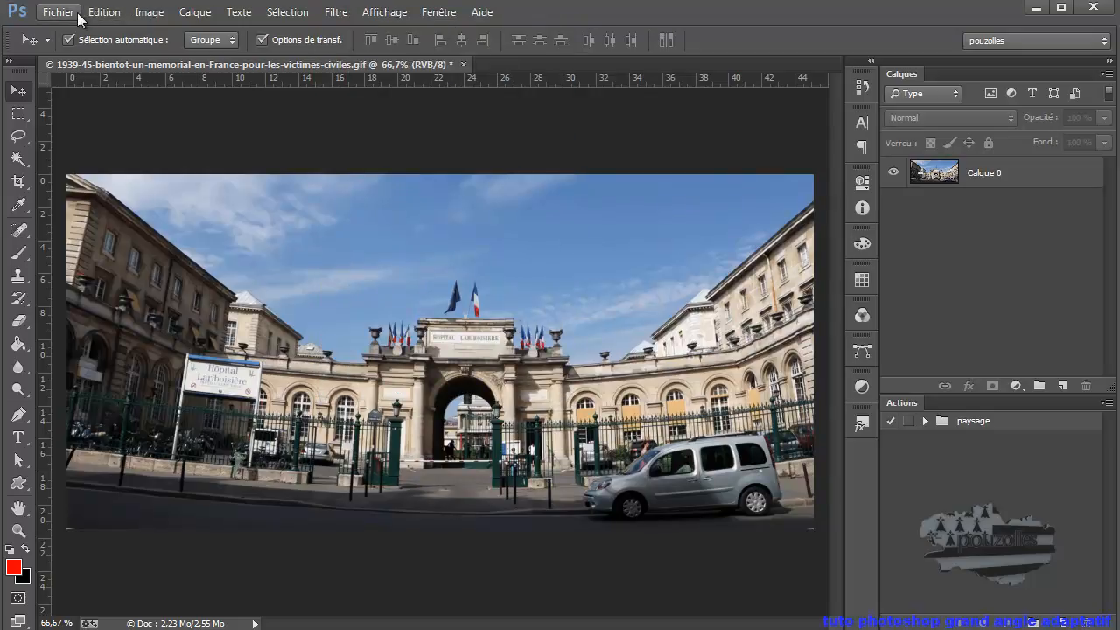
click(147, 12)
mouse_move(179, 35)
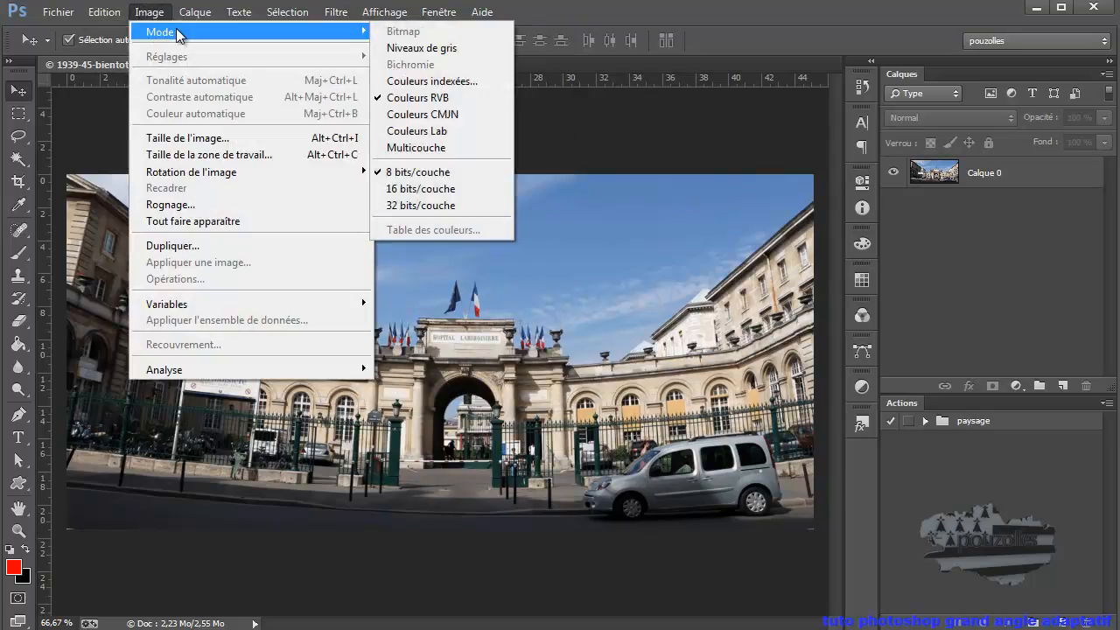
click(470, 100)
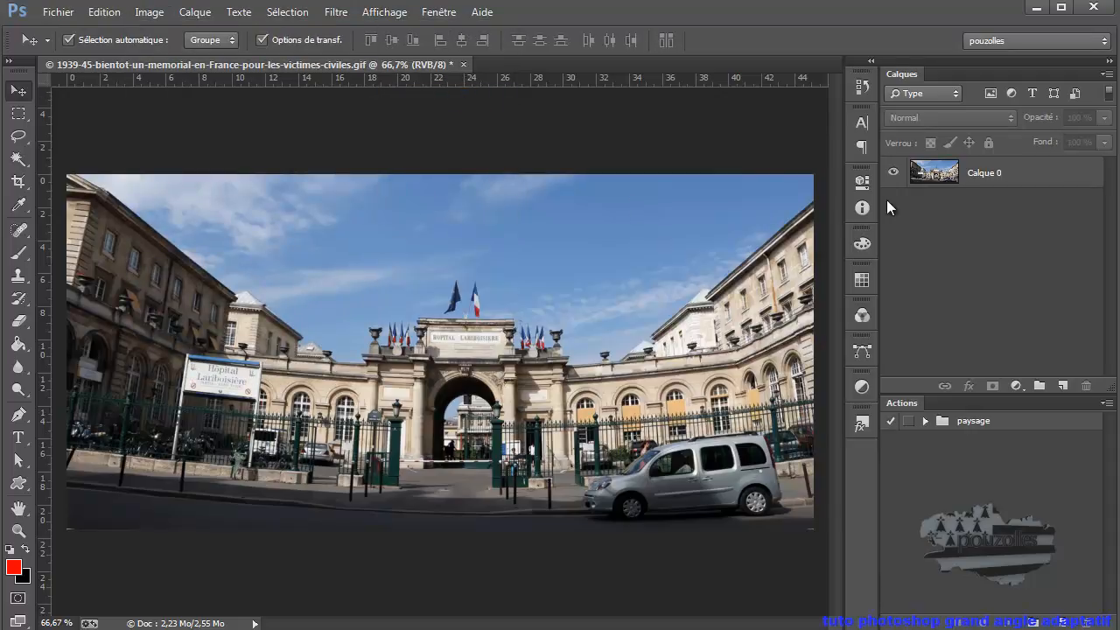
click(994, 182)
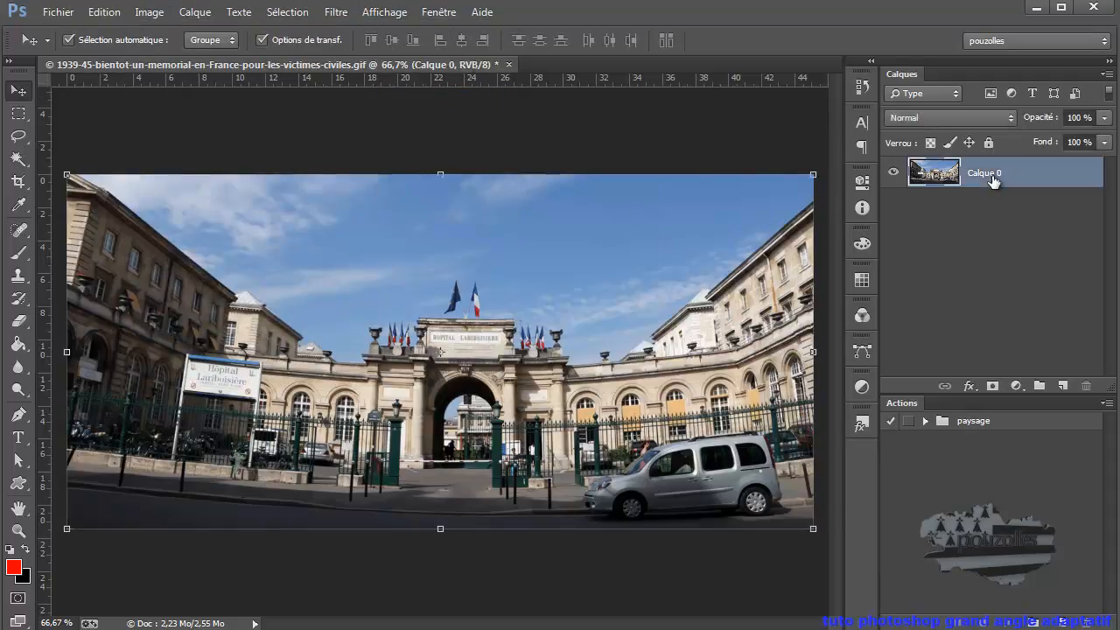
Convert the image to indexed colours with the Locale (Sélective) palette and 256 colours, and check which filters are available
click(337, 14)
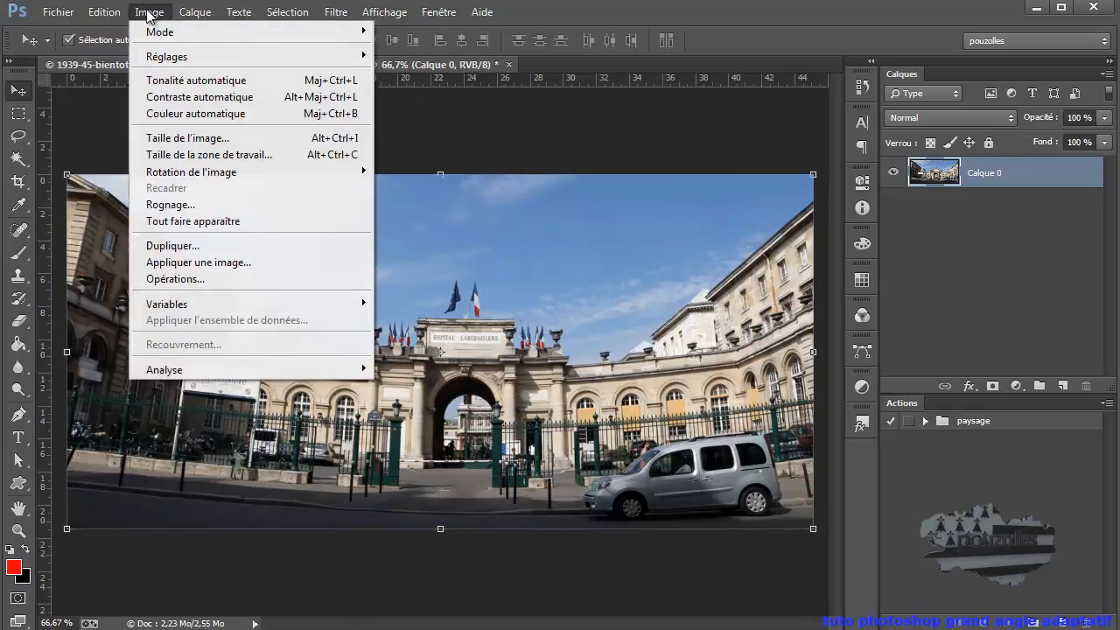
click(149, 13)
click(148, 13)
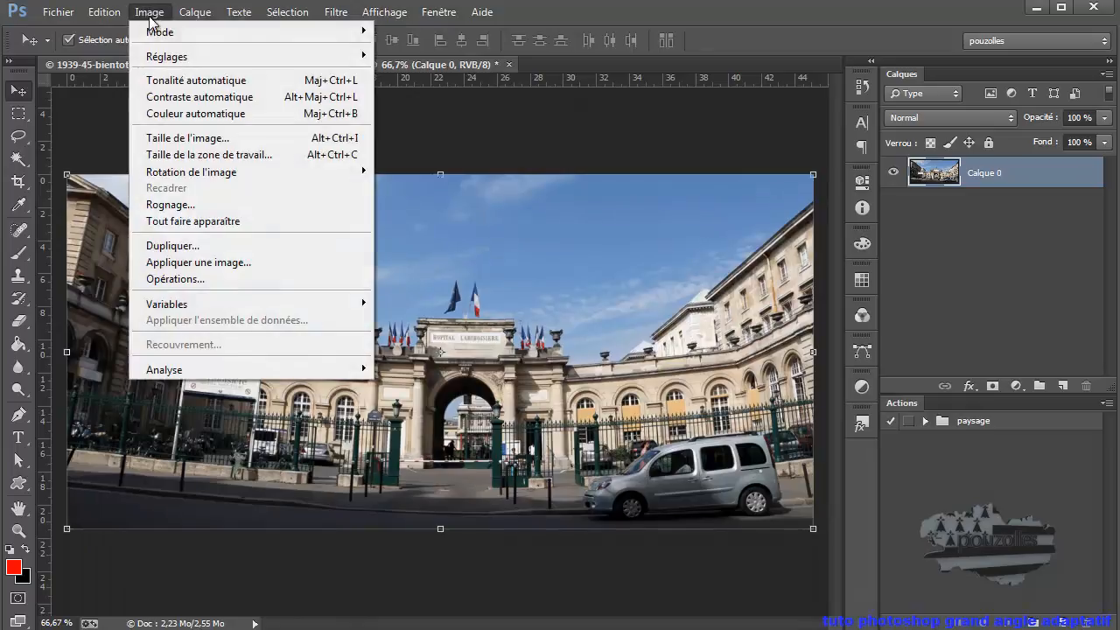
mouse_move(160, 32)
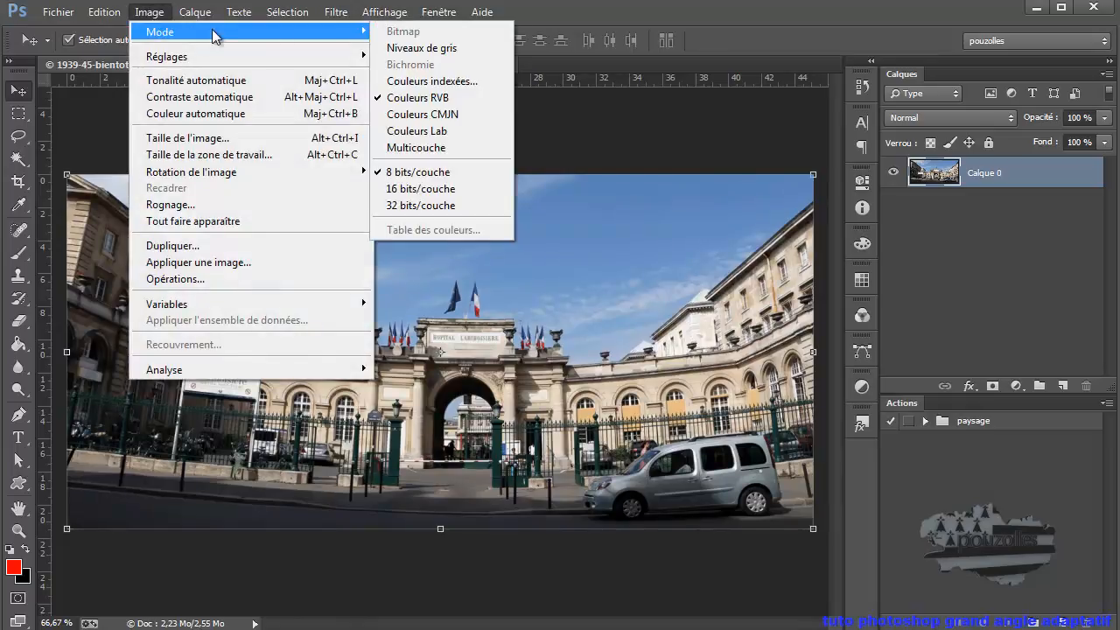
click(458, 82)
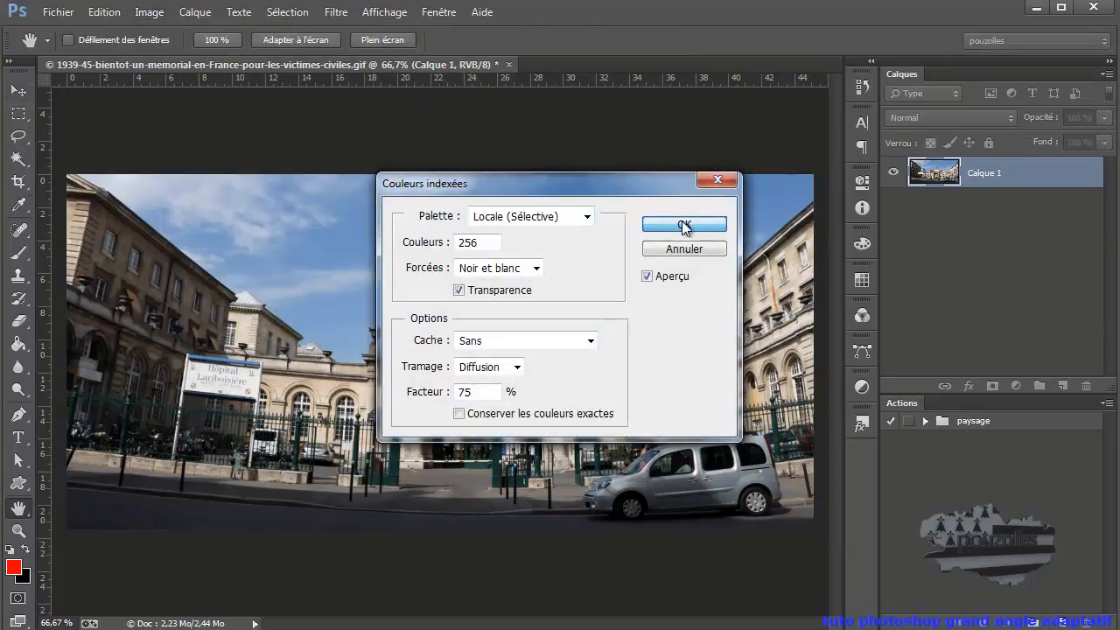
click(683, 225)
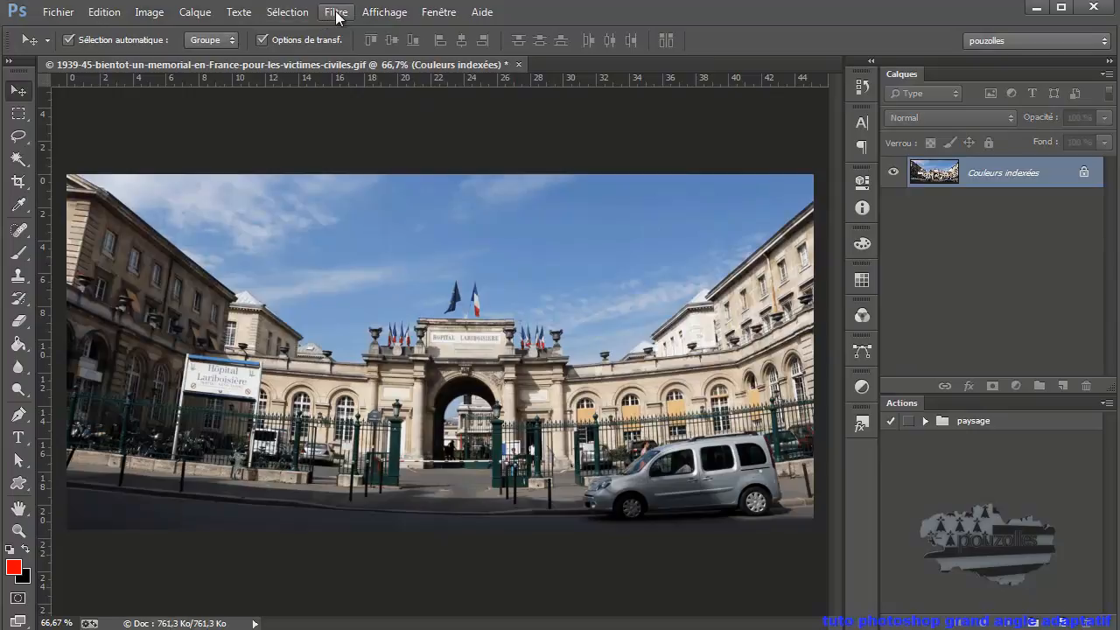
click(336, 13)
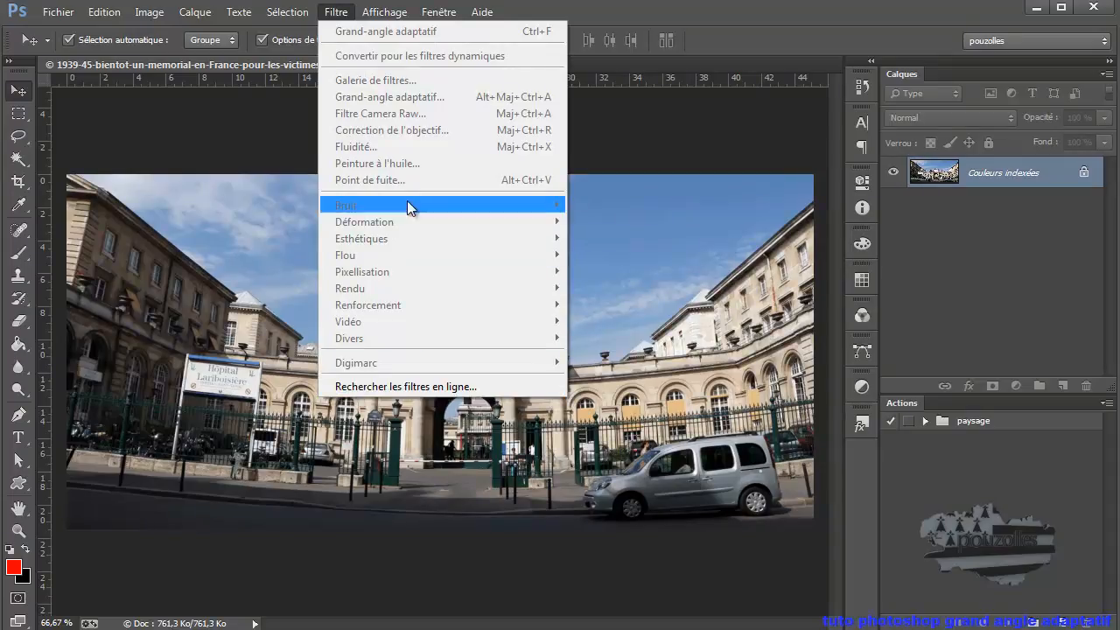
Convert the image to Couleurs RVB mode and open the Grand-angle adaptatif filter
click(140, 14)
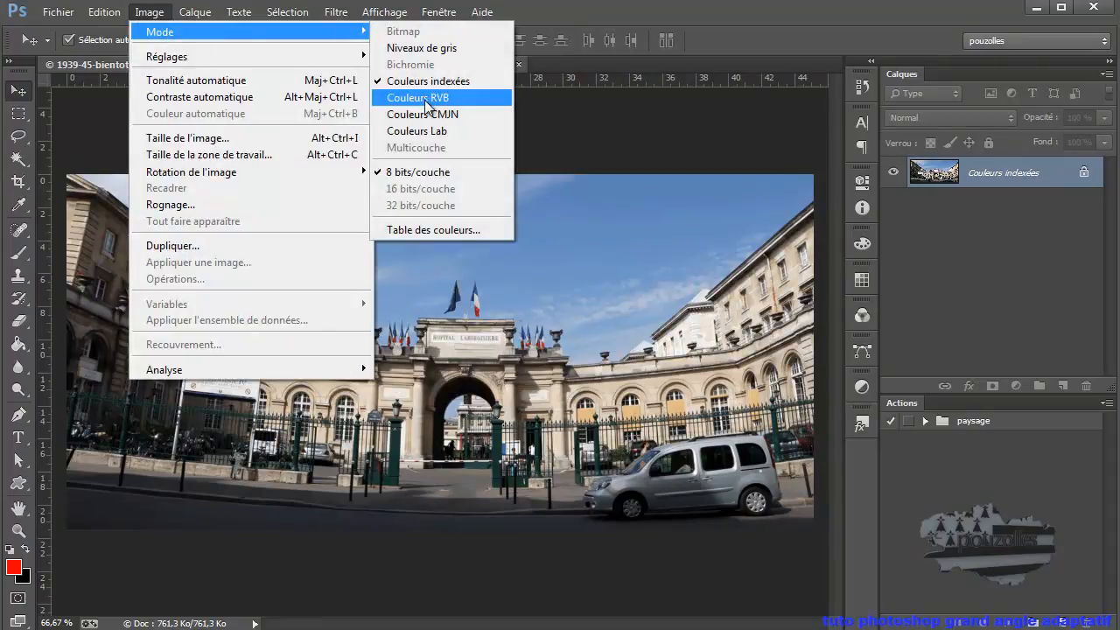
click(426, 99)
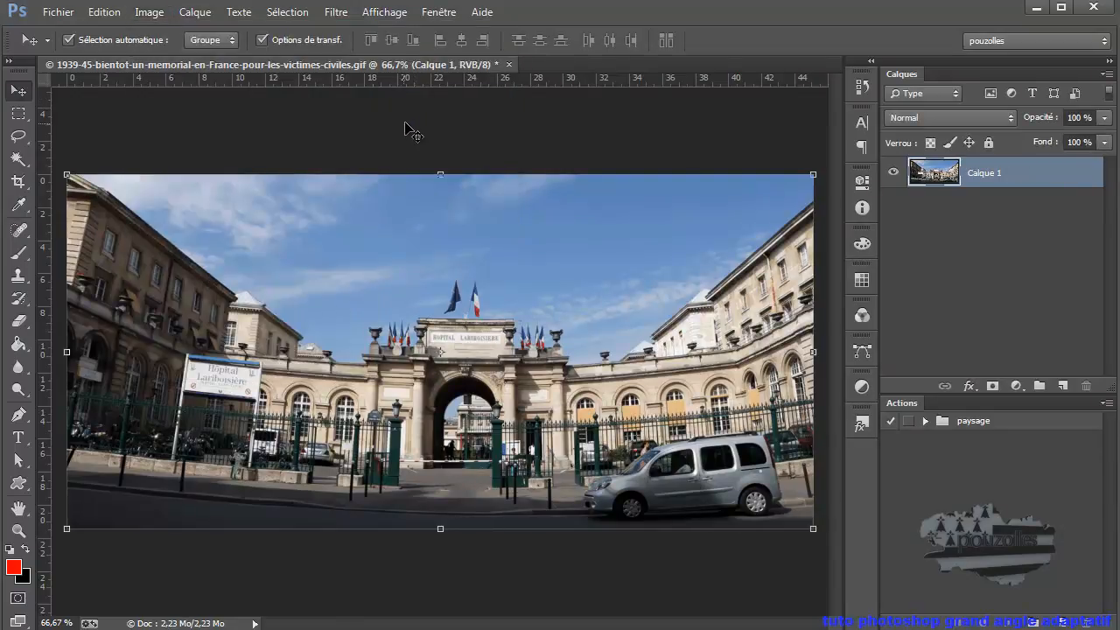
click(336, 13)
click(377, 98)
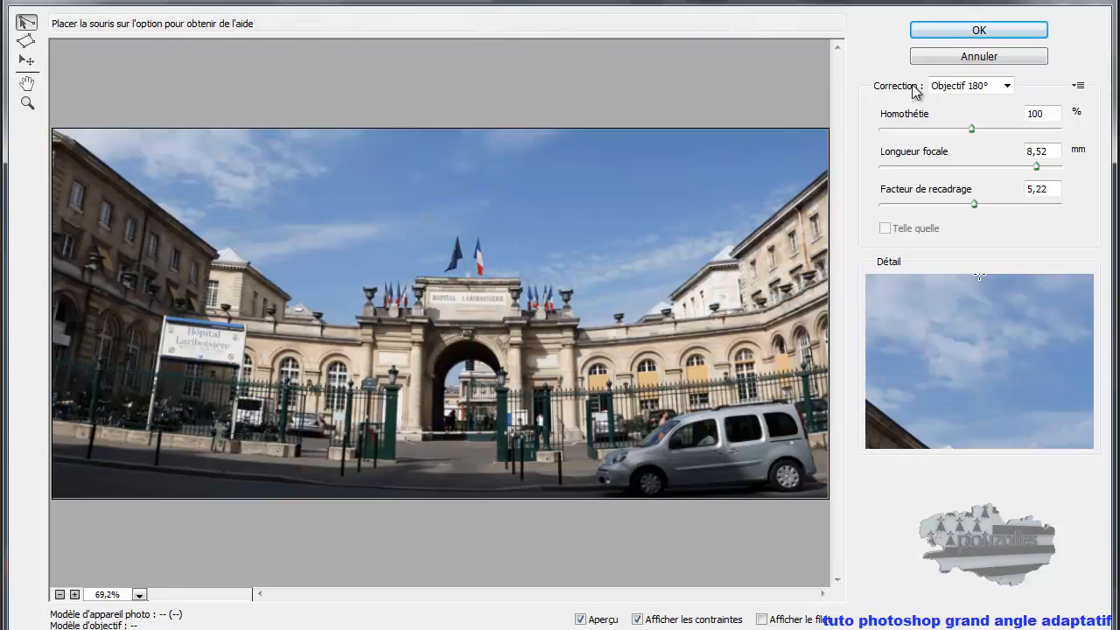
Try the Perspective, Objectif 180° and Auto correction models on the photo
click(1006, 87)
click(993, 118)
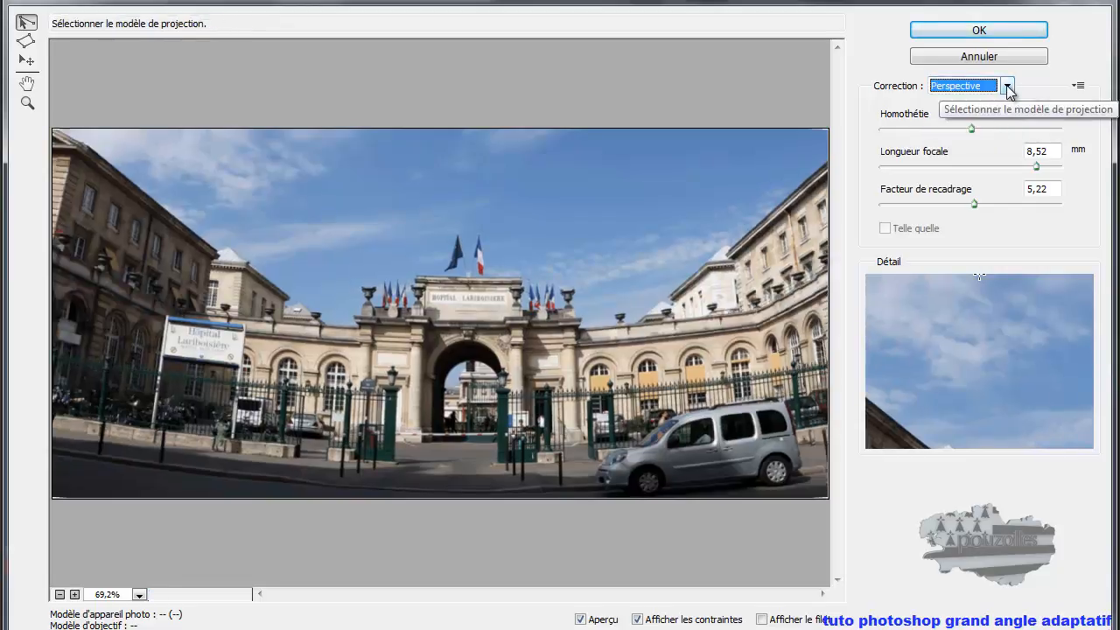
click(1006, 85)
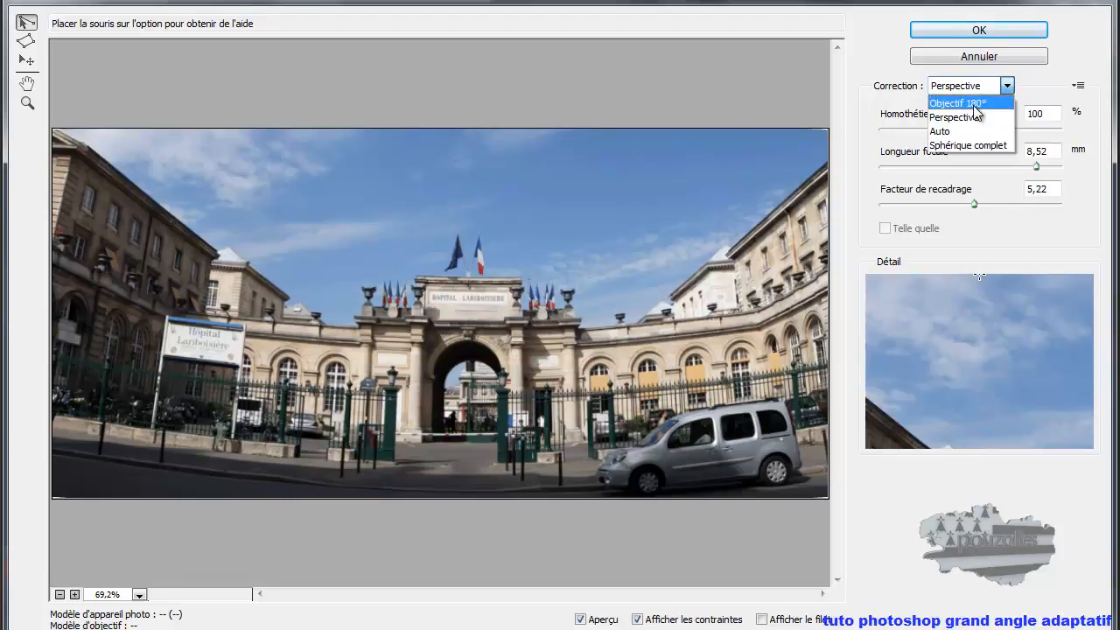
click(974, 104)
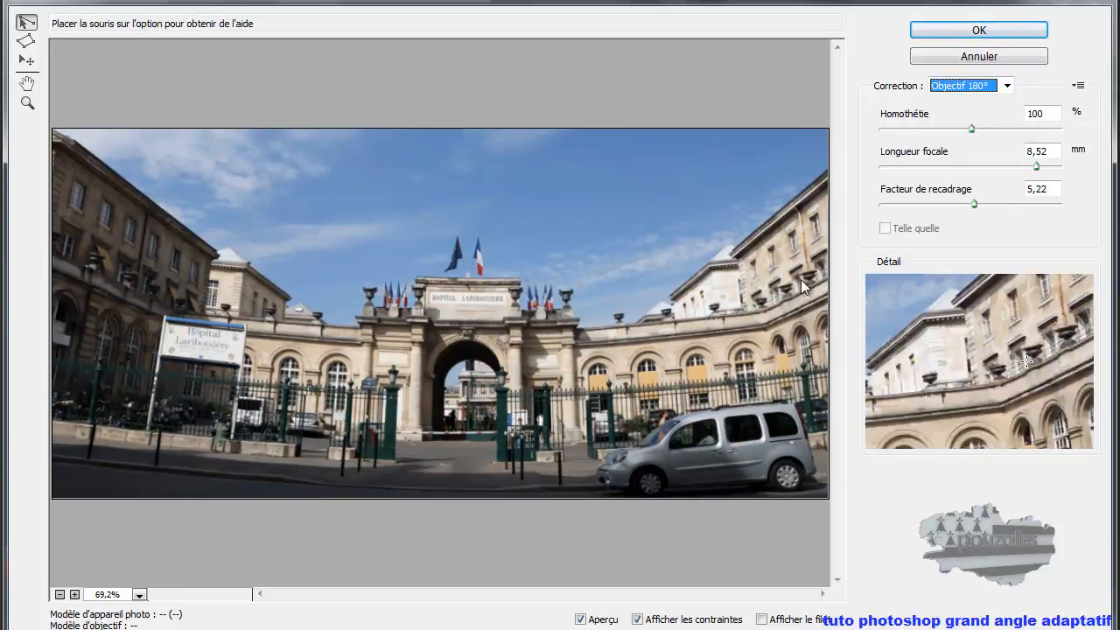
click(1007, 86)
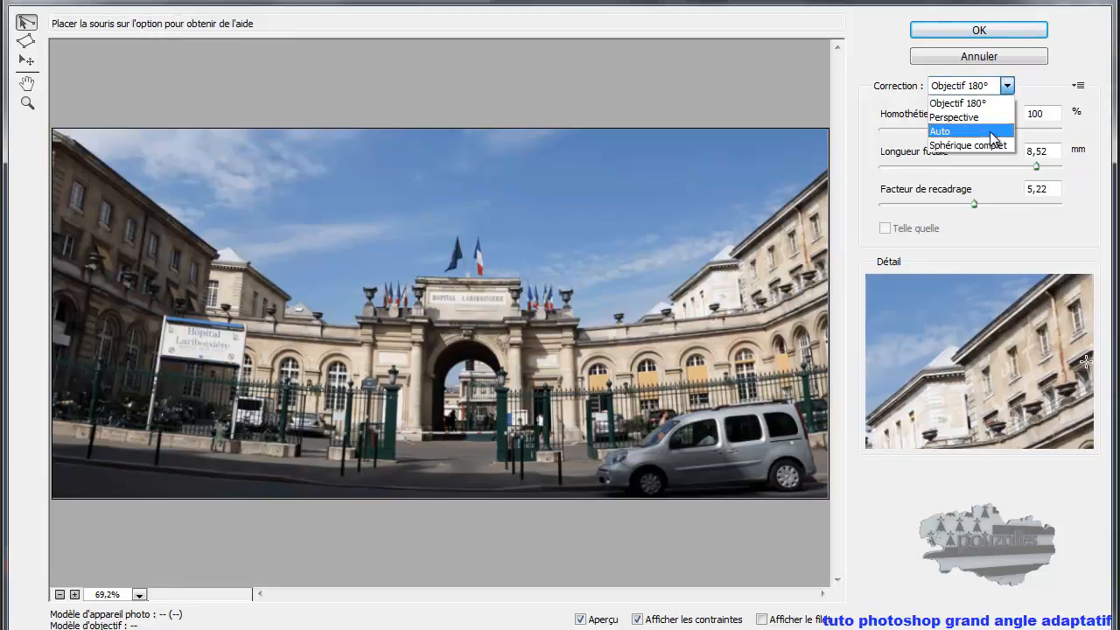
click(991, 133)
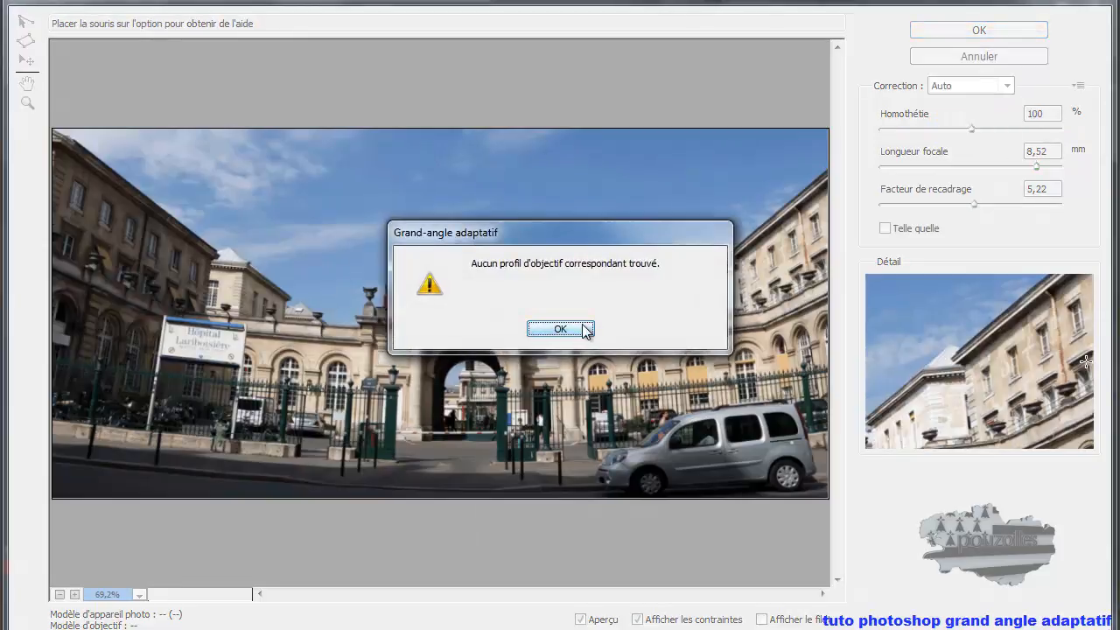
click(583, 328)
Set the correction model to Perspective and turn off the Aperçu option to compare with the uncorrected photo
click(1008, 86)
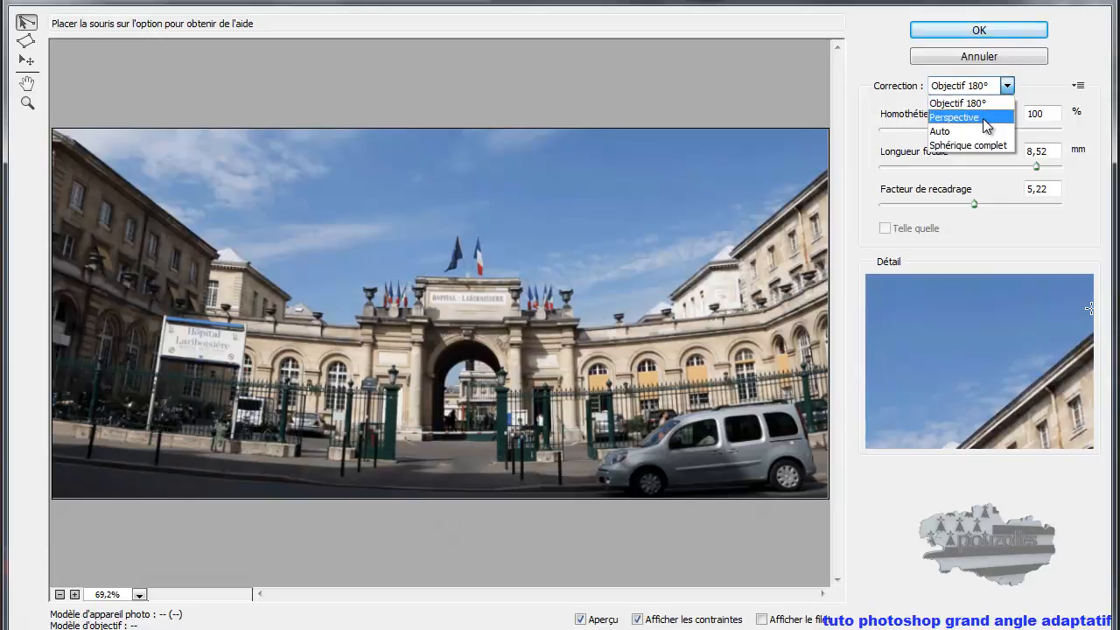
click(984, 118)
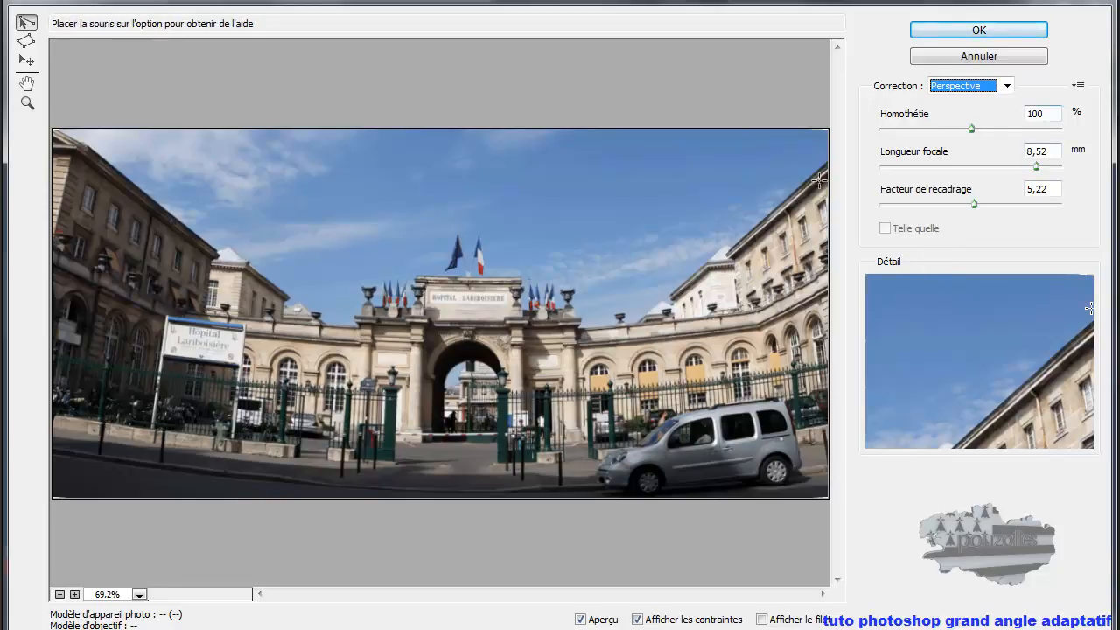
click(580, 619)
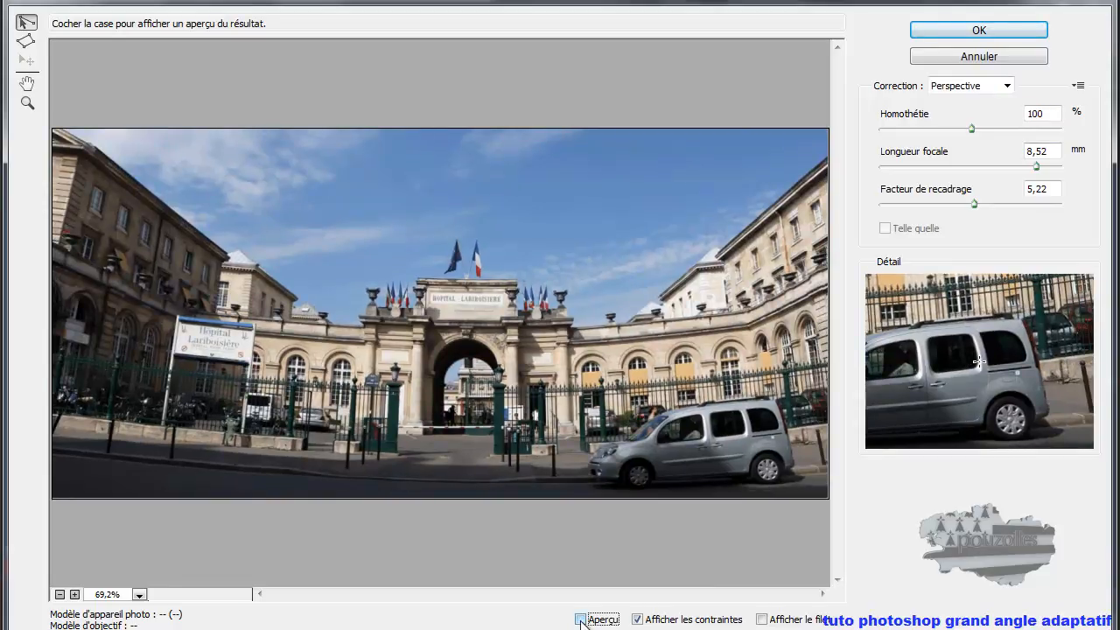
Turn the Aperçu option back on and briefly display the filet mesh over the photo to examine its distortion
click(580, 619)
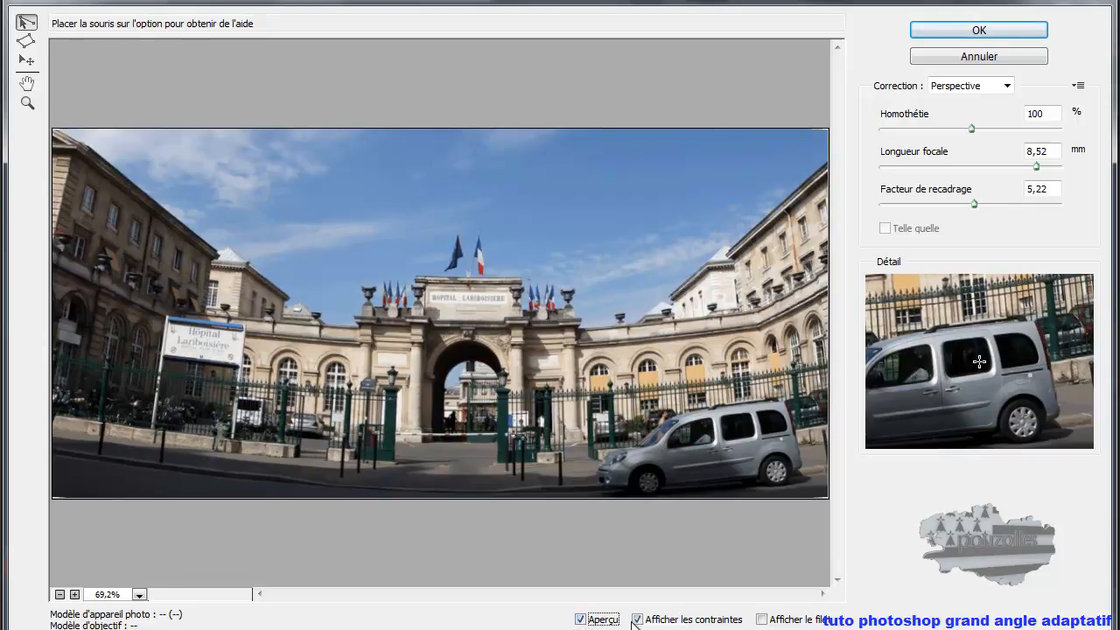
click(761, 620)
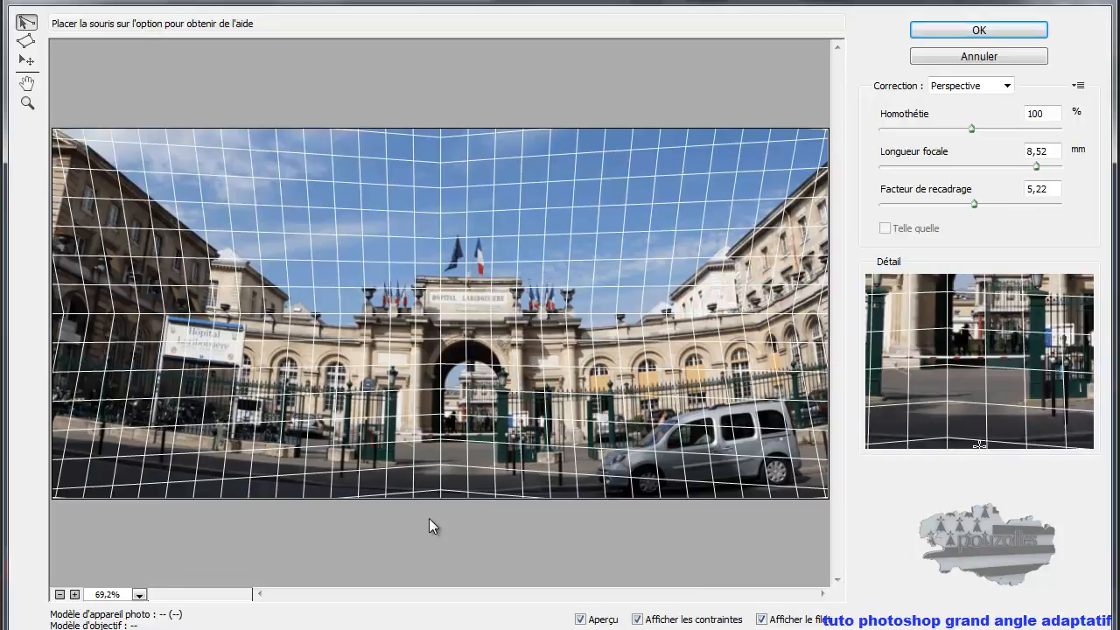
click(762, 619)
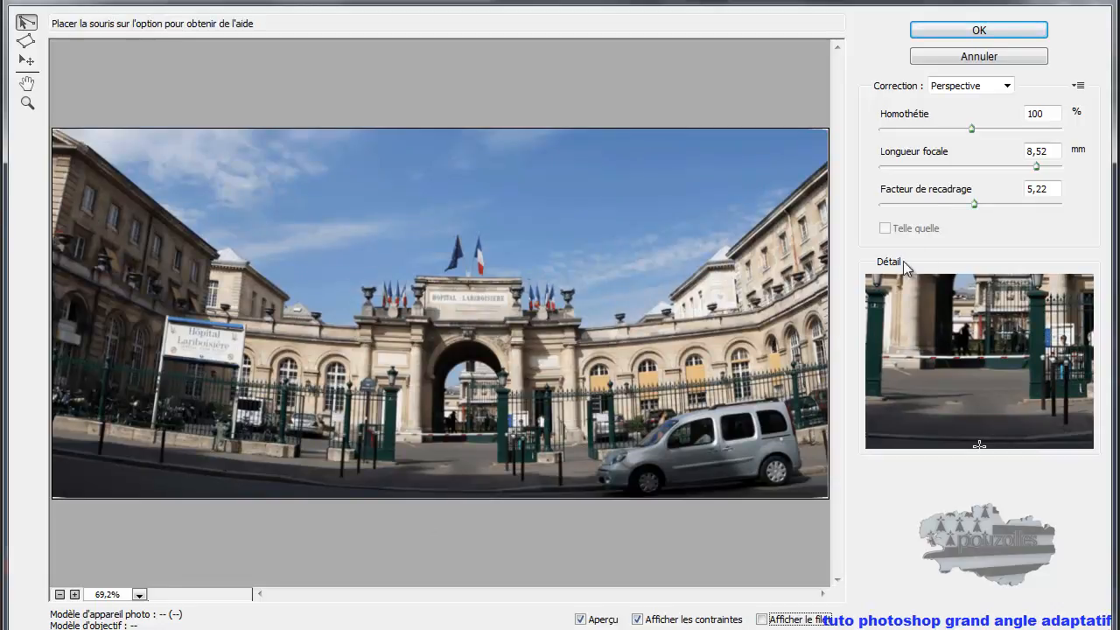
Try the Objectif 180° correction model and return to Perspective
click(997, 85)
click(990, 103)
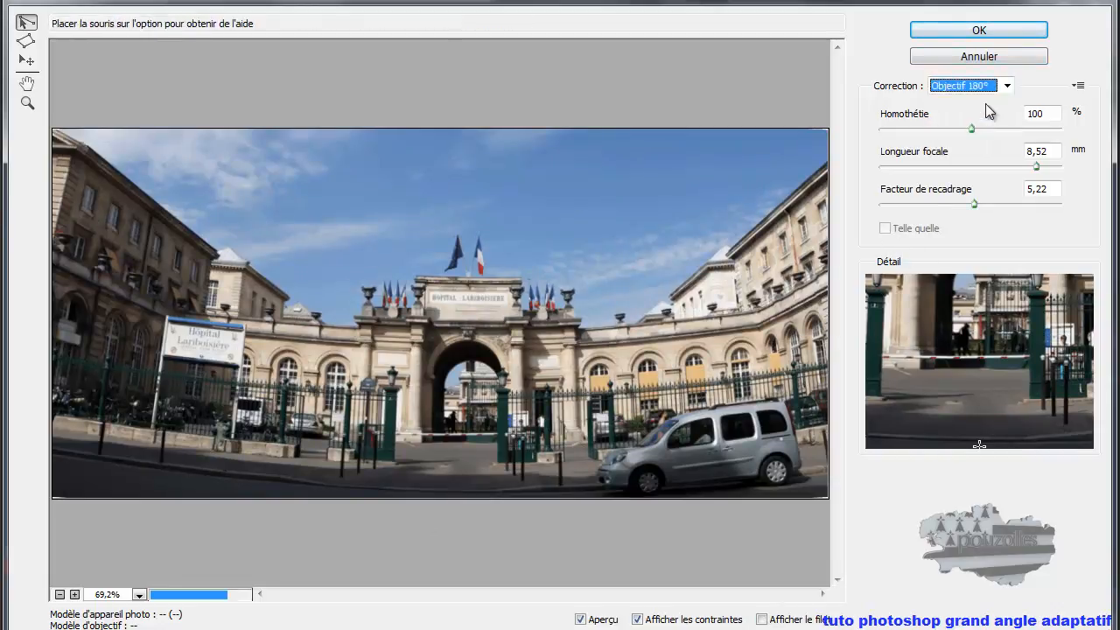
click(1006, 85)
click(984, 117)
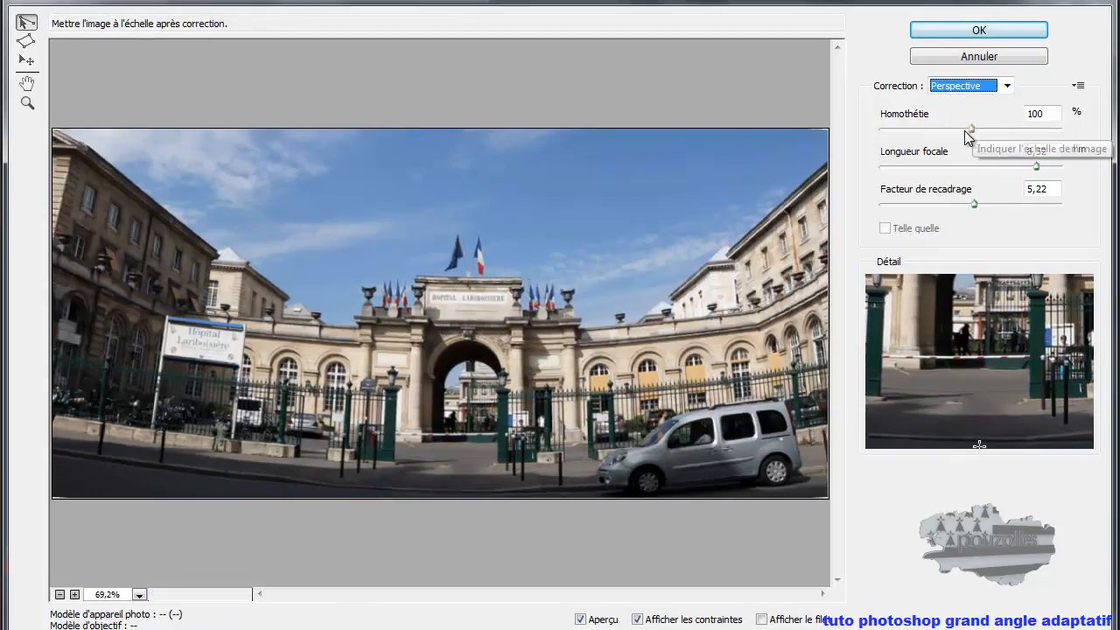
In the filter's Préférences, set the Taille de la loupe to 105 and keep the magnifier display enabled
click(1078, 87)
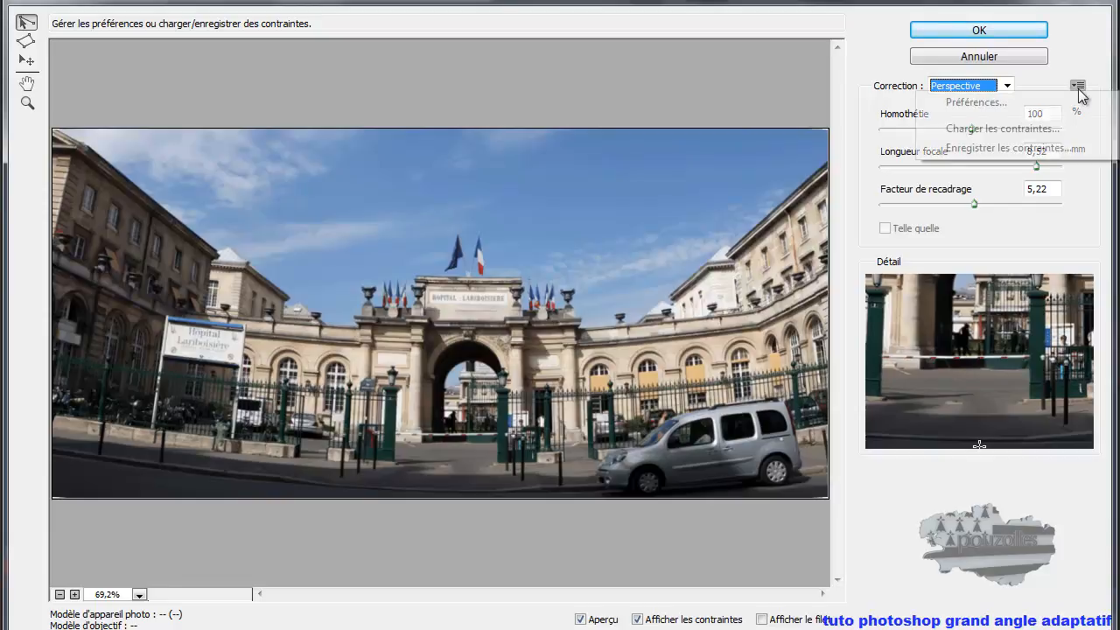
click(1067, 103)
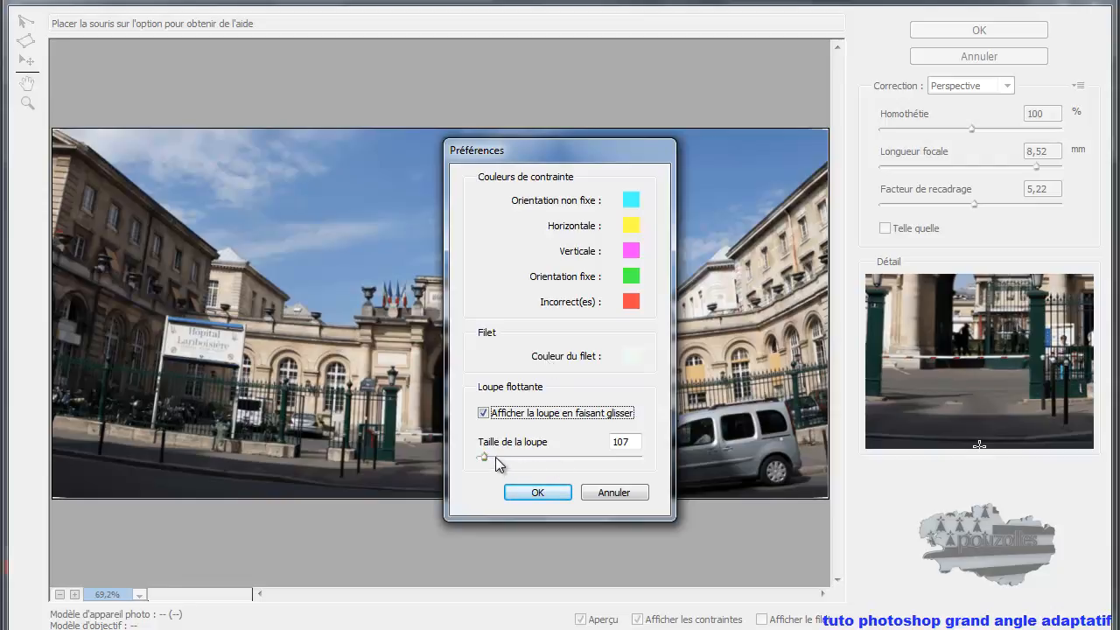
drag(487, 463, 485, 464)
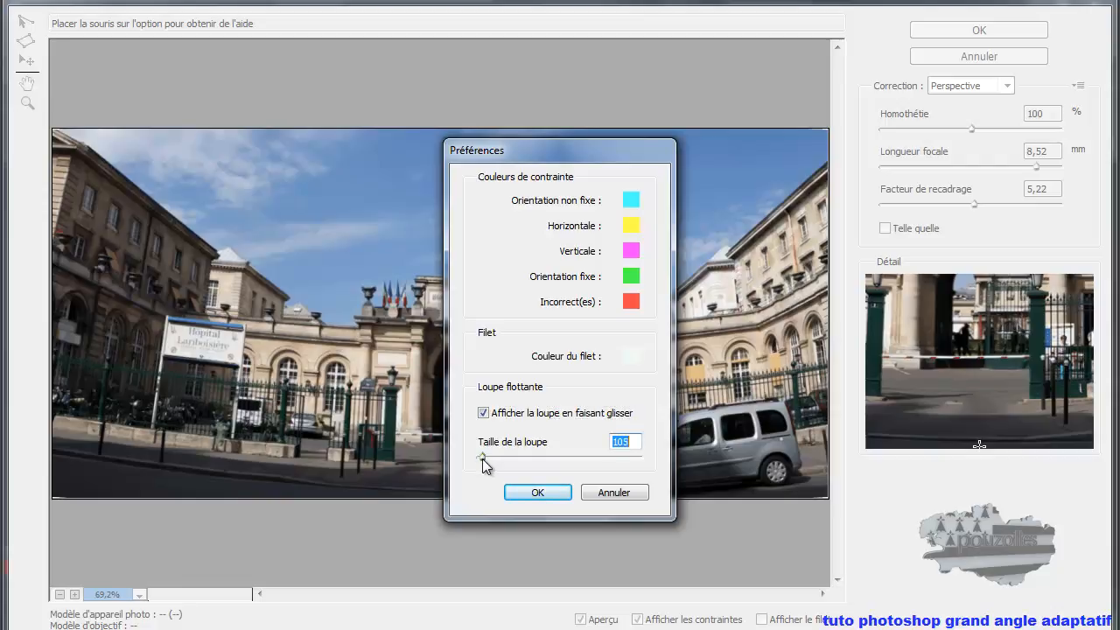
click(538, 493)
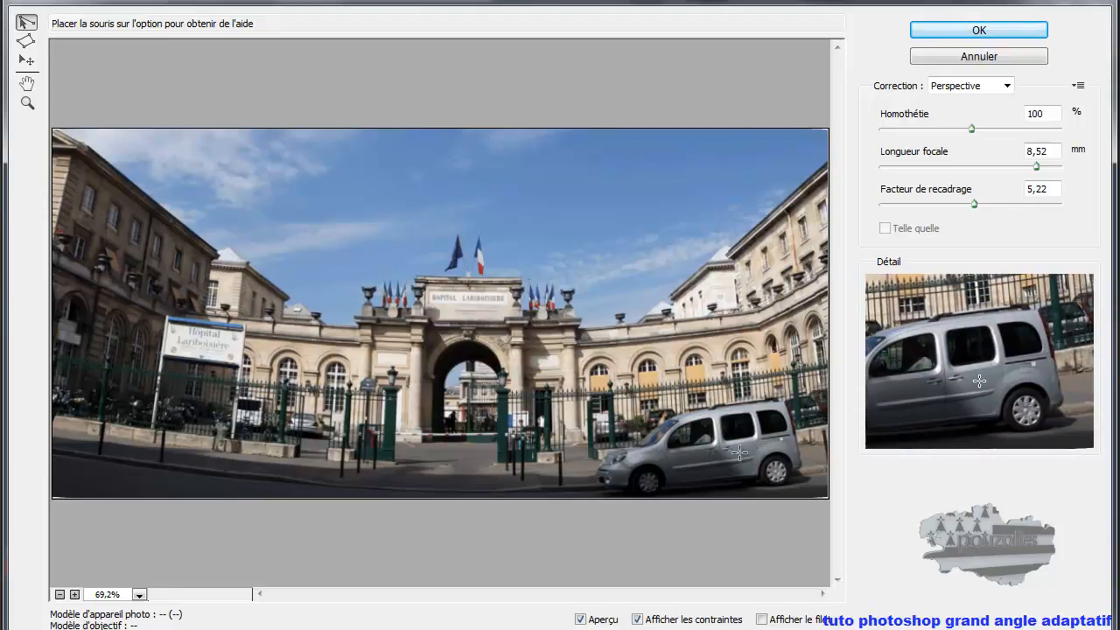
Draw horizontal constraints along the cornices of the right and left wings, starting each from the central portal
click(581, 339)
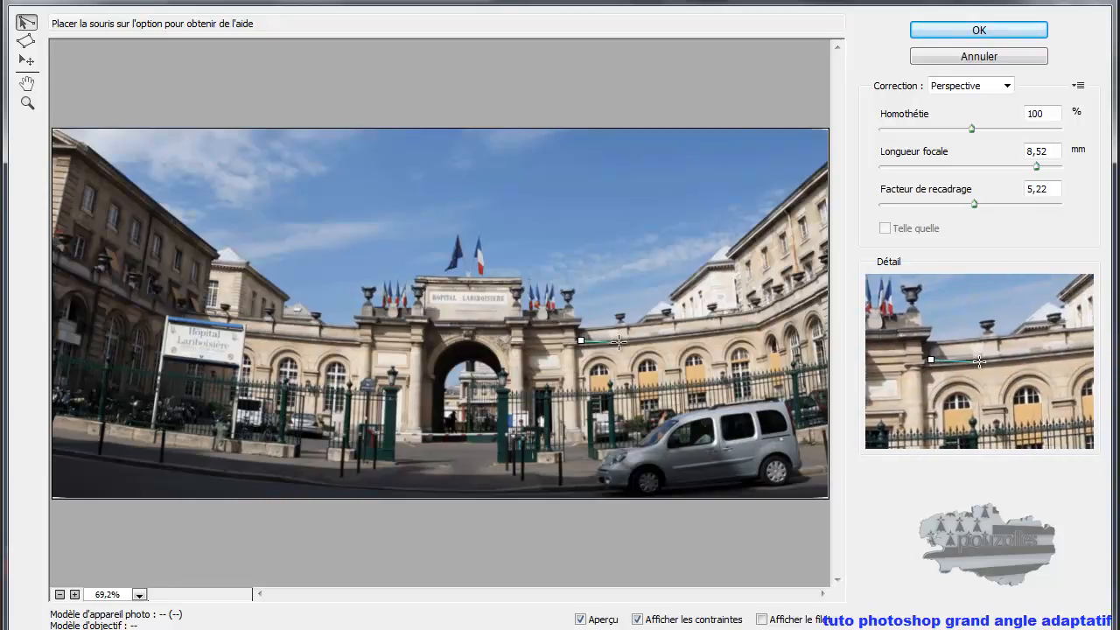
click(757, 322)
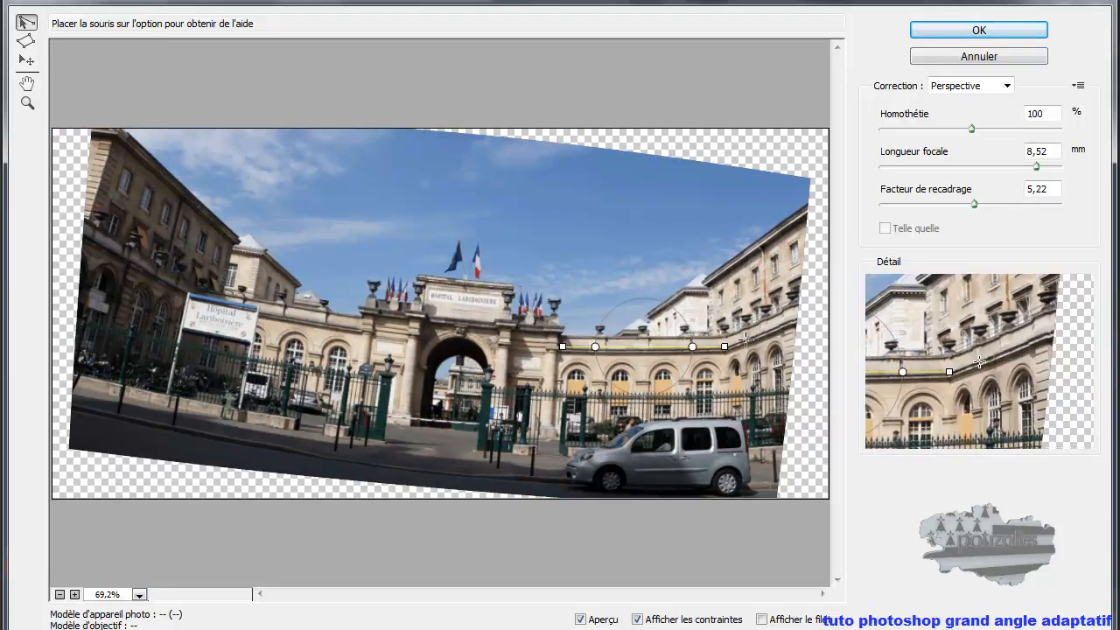
click(362, 325)
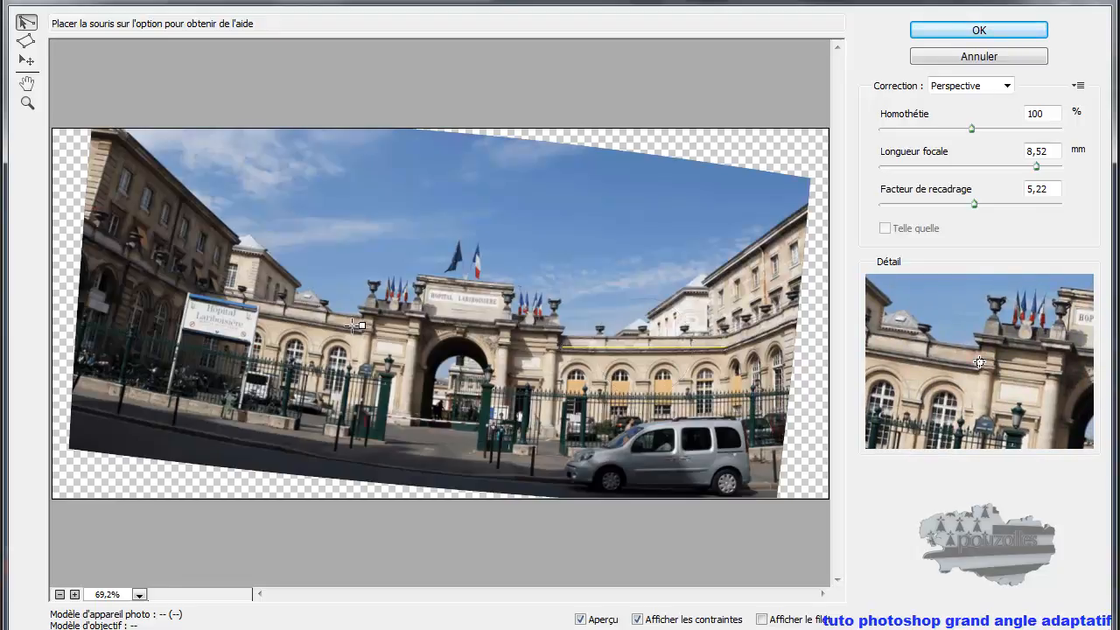
click(218, 301)
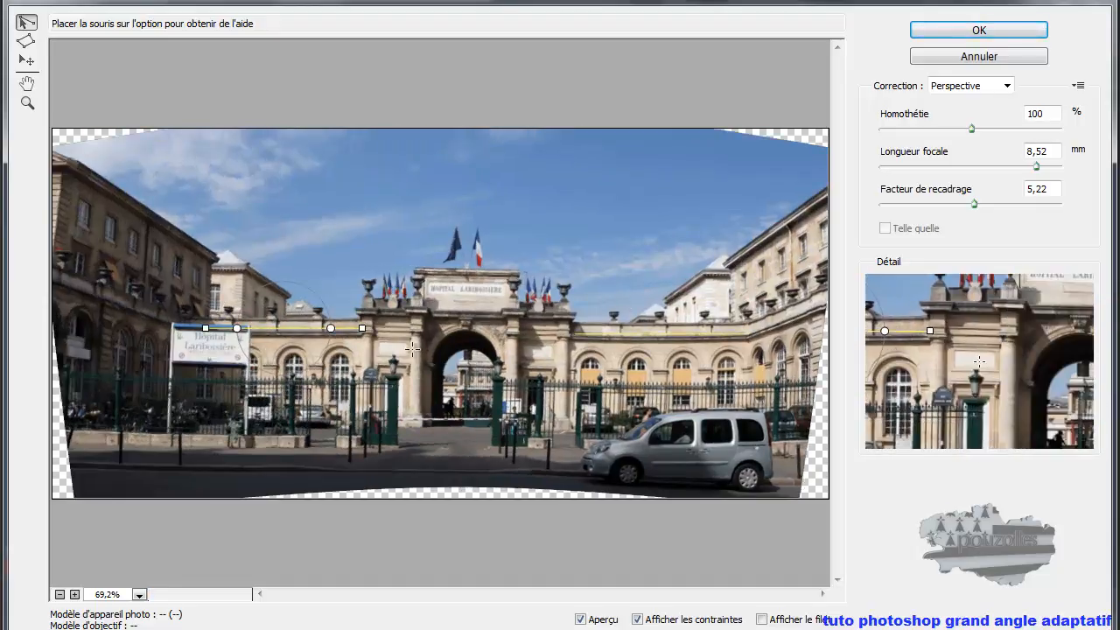
Draw a horizontal constraint across the full width of the central portal, along the ledge under the hospital's name
click(356, 308)
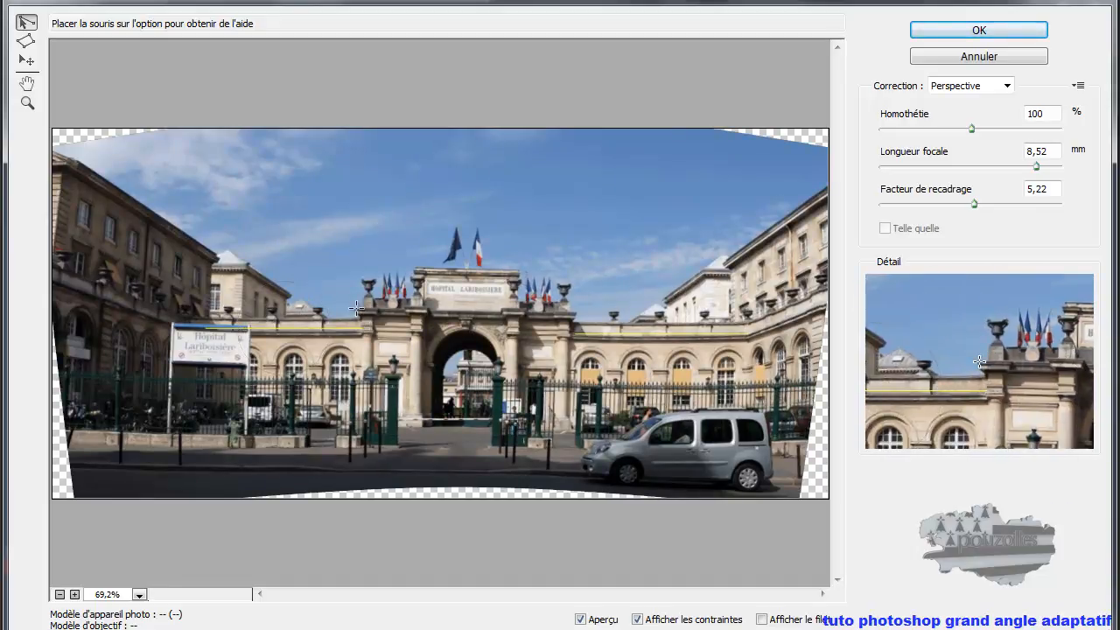
click(356, 308)
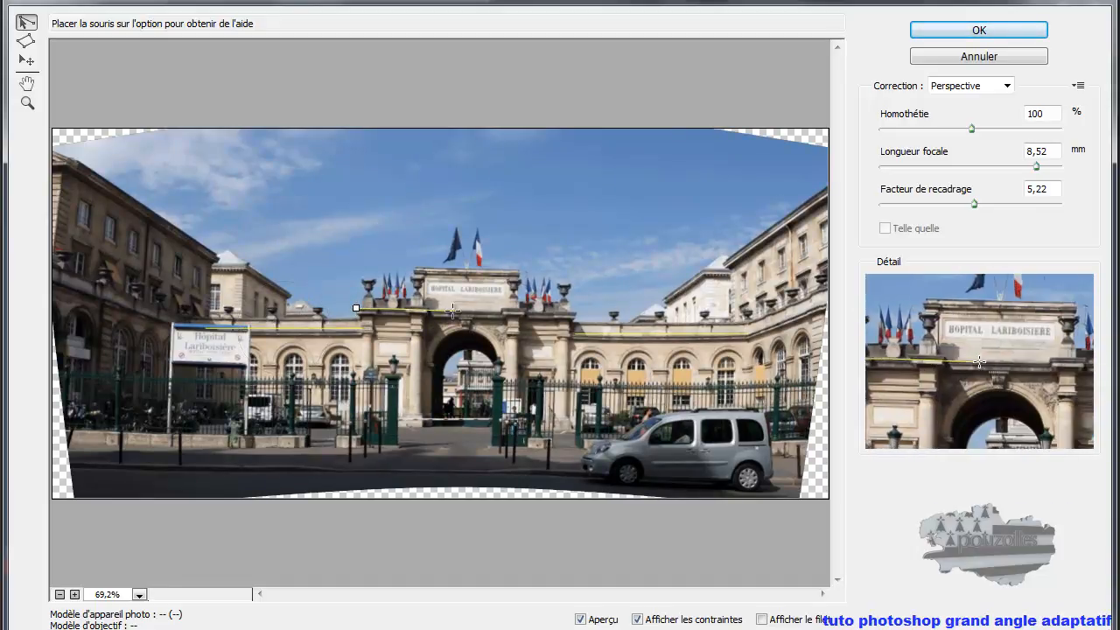
click(576, 311)
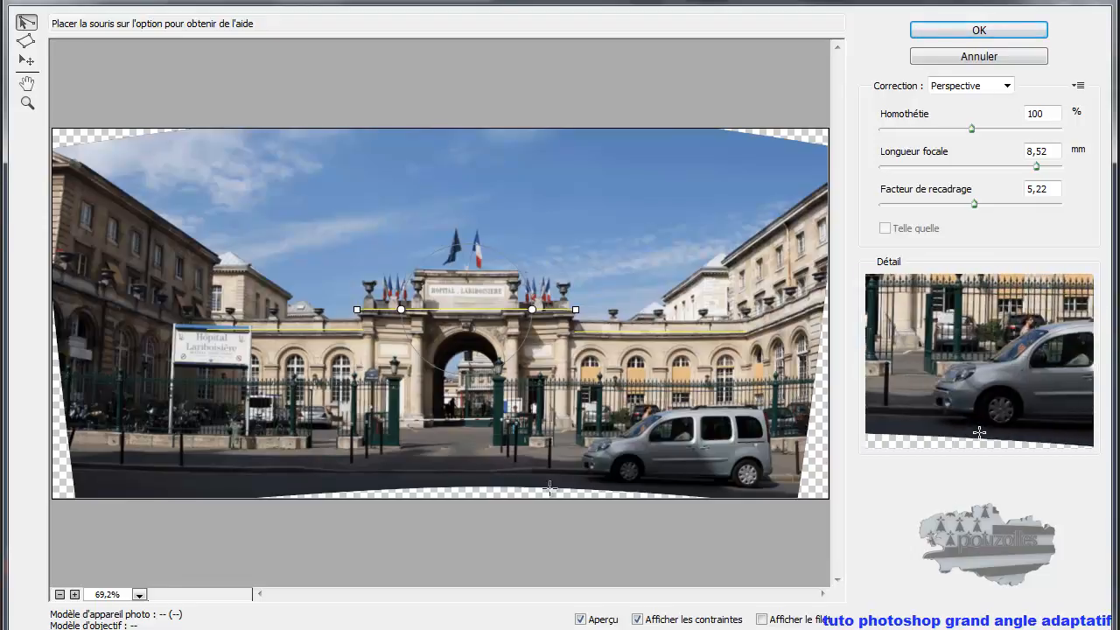
Draw two end-to-end horizontal constraints along the street in front of the facade, together spanning the photo's width
click(79, 468)
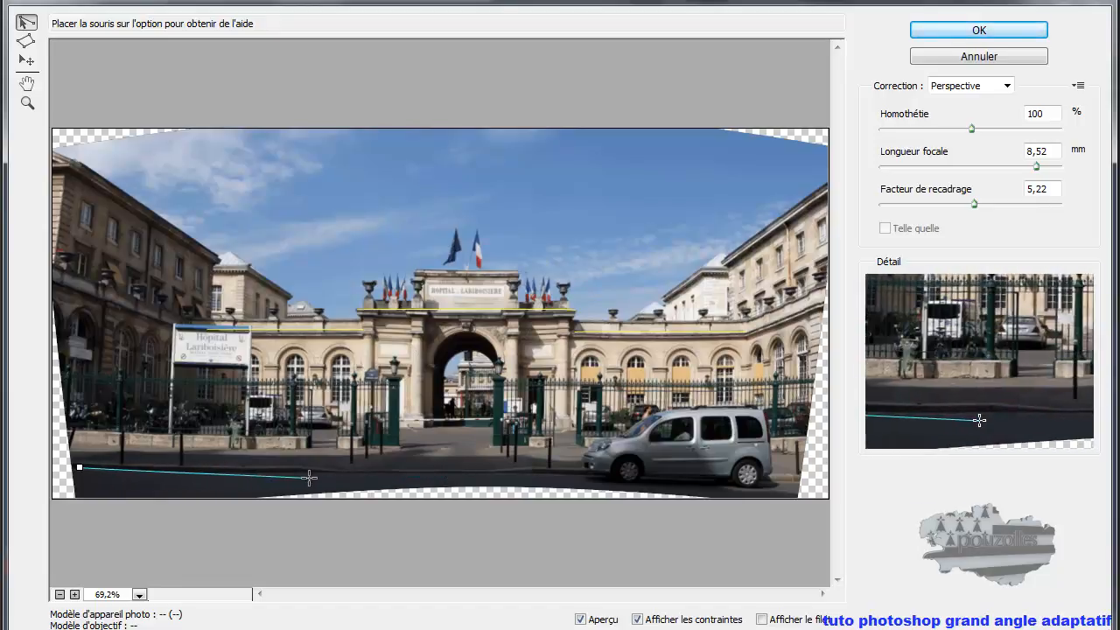
shift+click(461, 473)
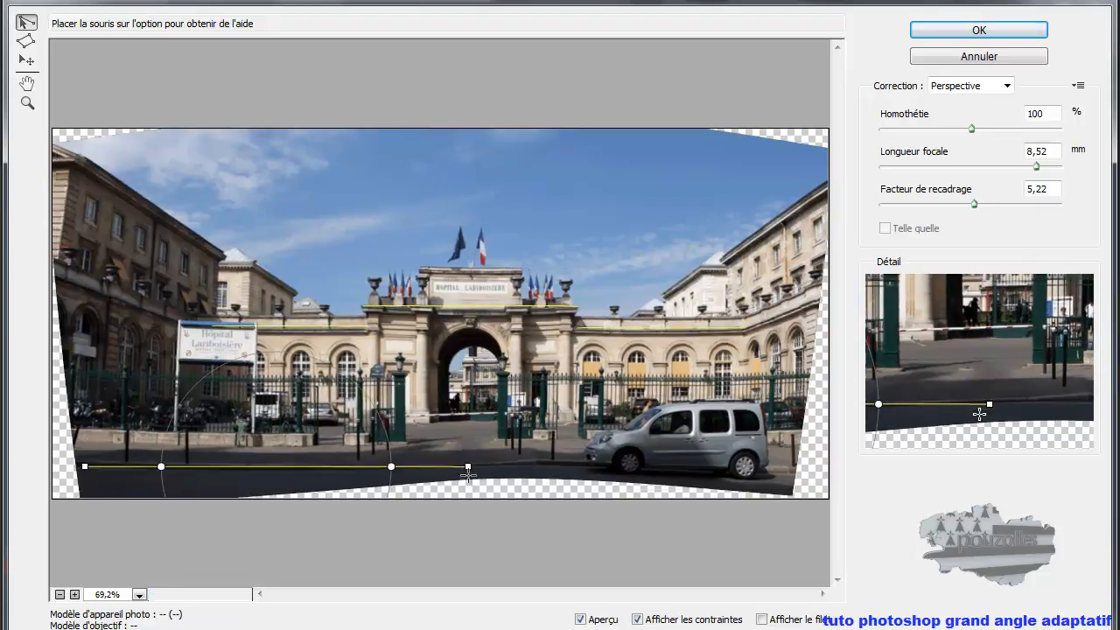
click(789, 472)
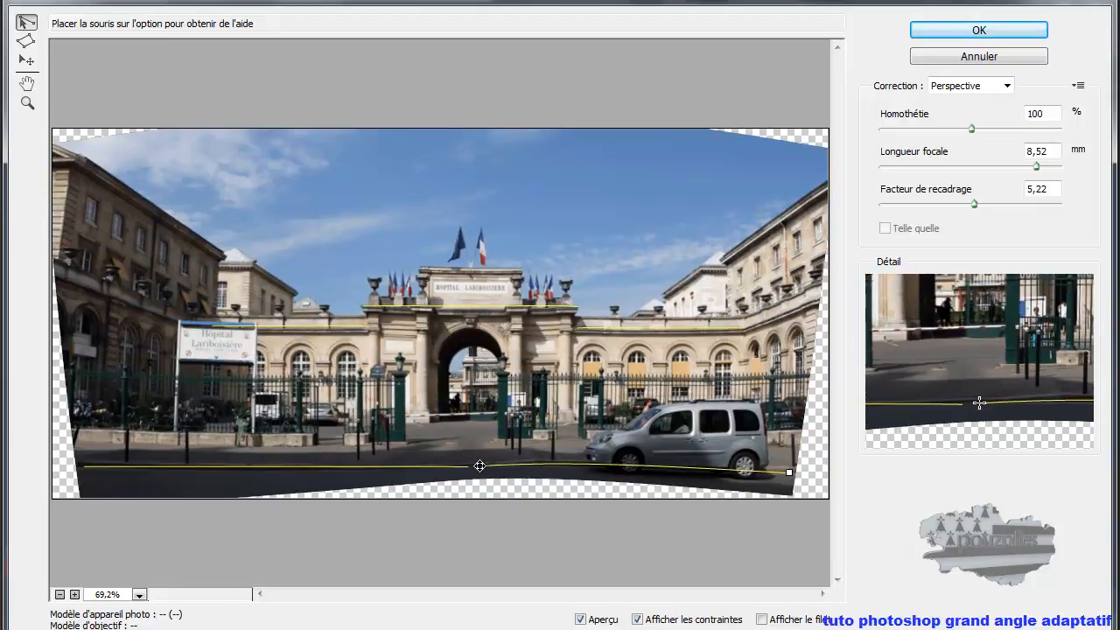
shift+click(479, 465)
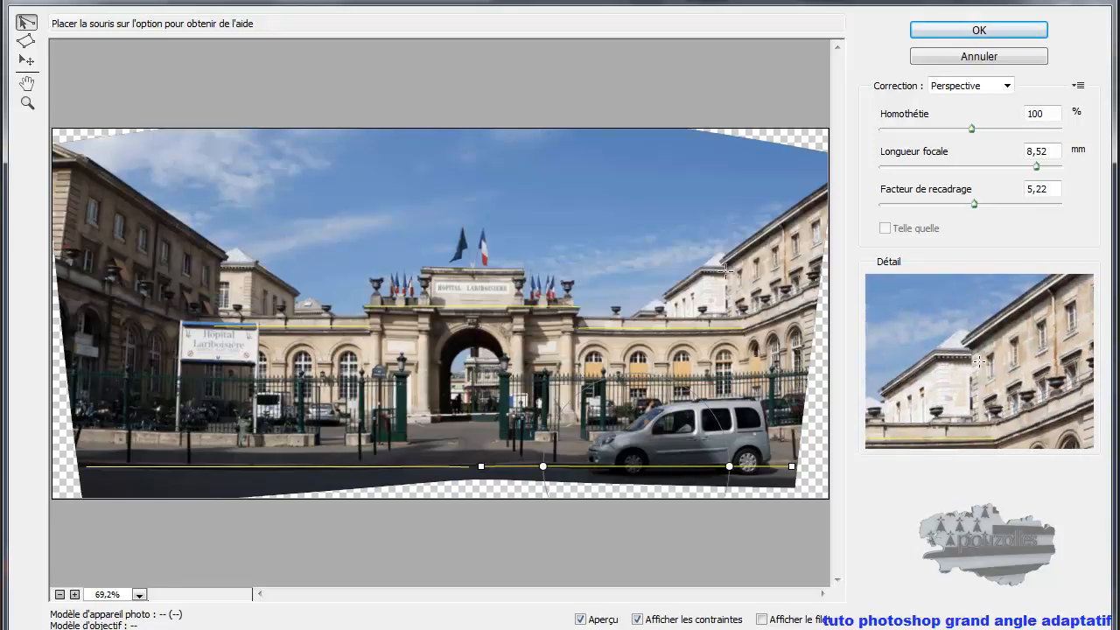
Add vertical constraints from the left building's inner corner to the photo's lower edge and along that building's outer edge
click(220, 264)
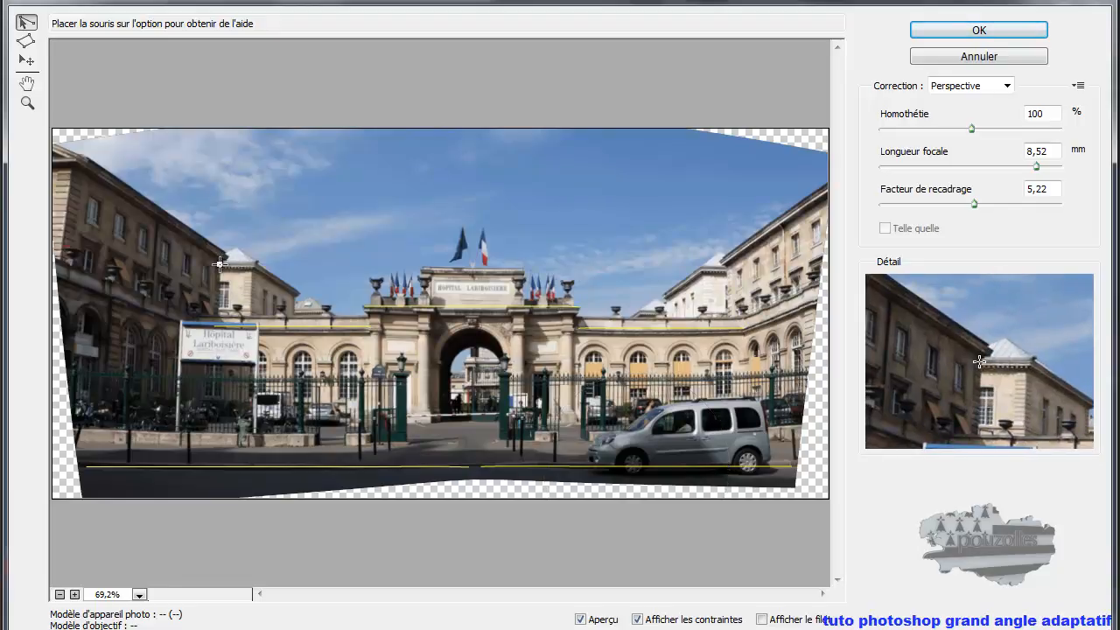
click(220, 263)
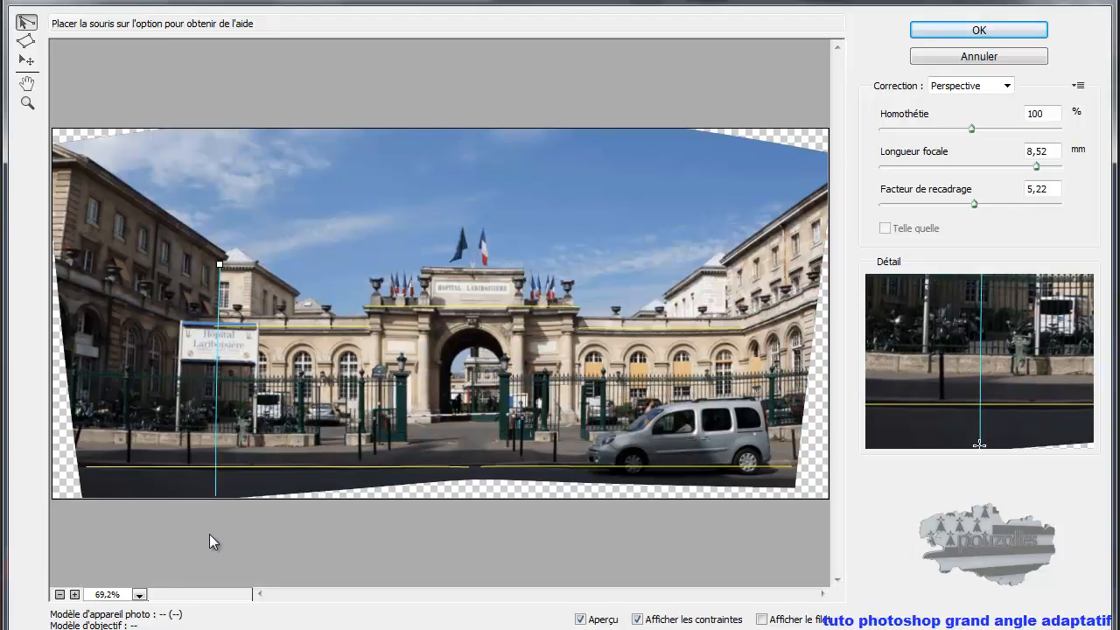
drag(215, 495, 214, 492)
key(shift)
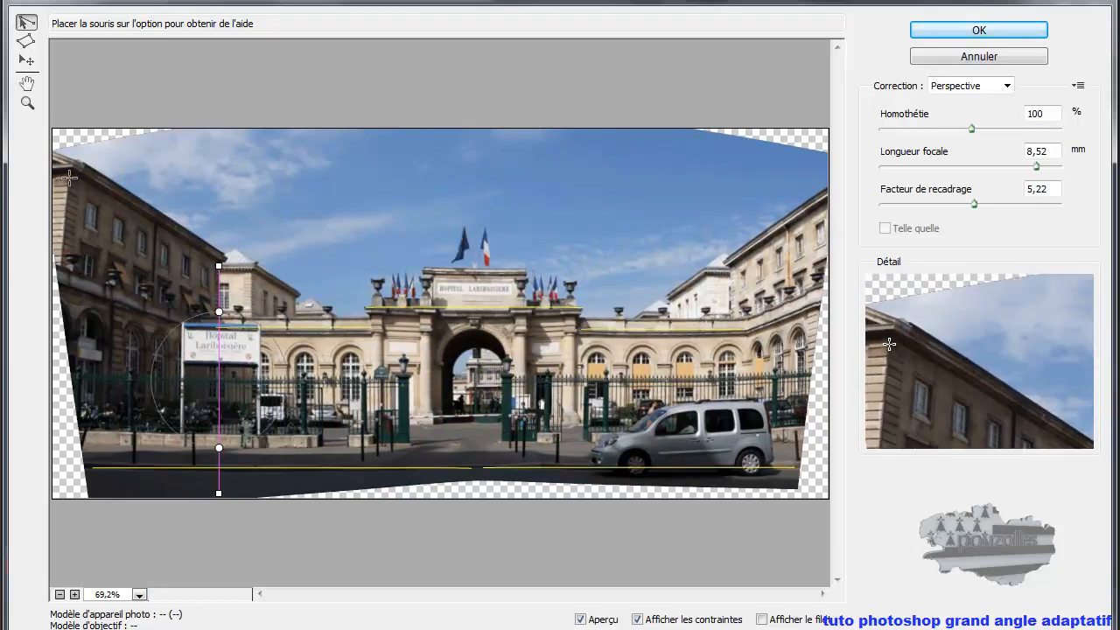
drag(68, 177, 57, 313)
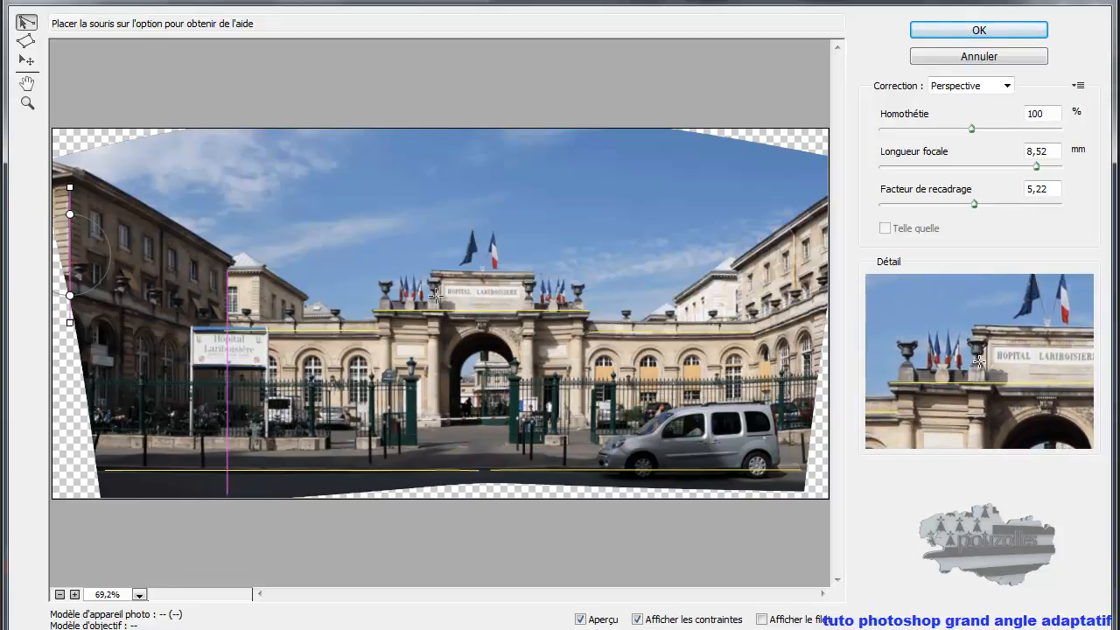
Add vertical constraints on the two pillars left of the archway and from the right wing's cornice end to the car
drag(434, 294, 434, 445)
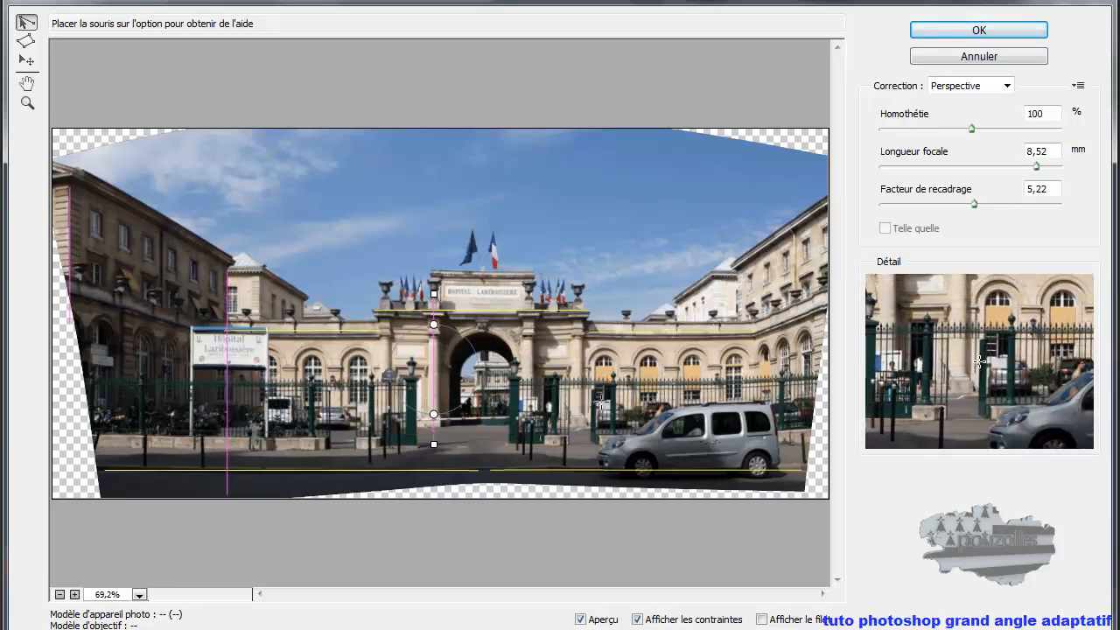
click(753, 325)
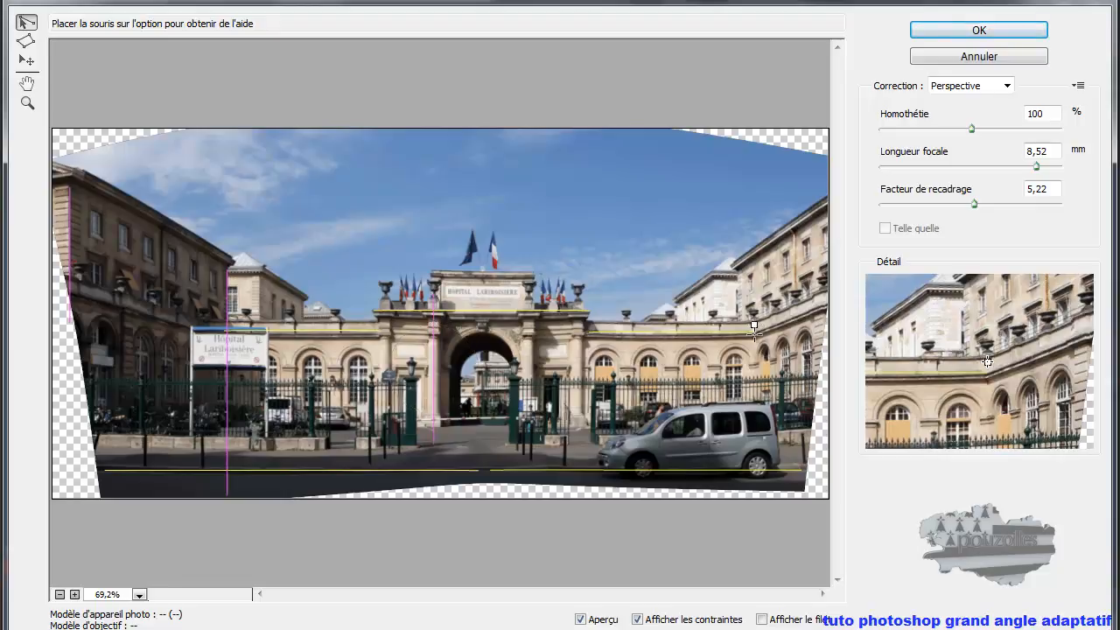
click(754, 437)
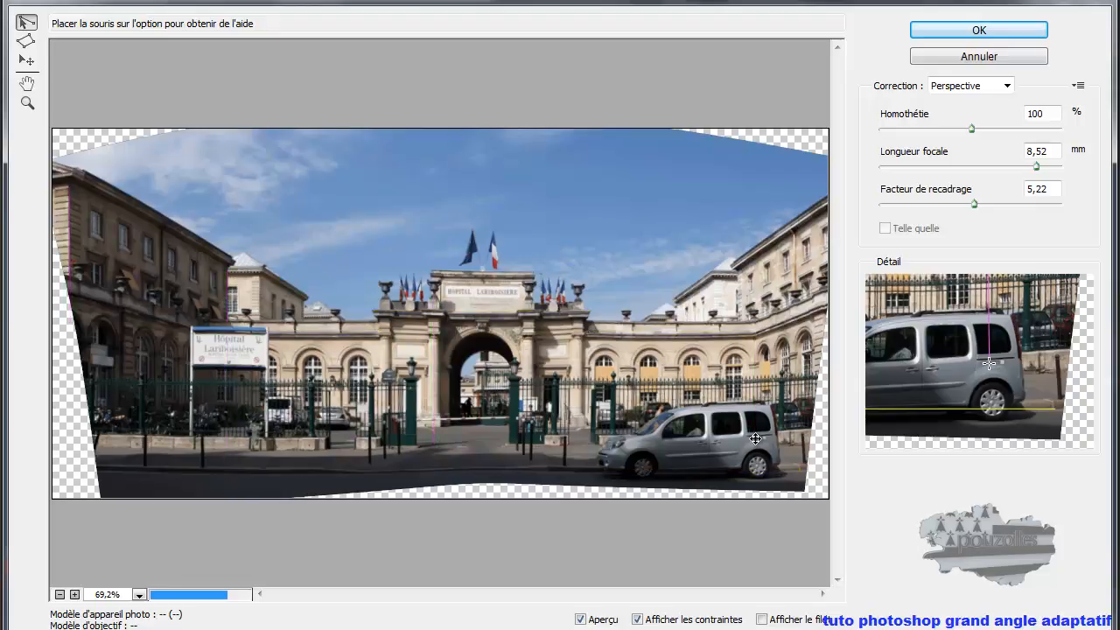
click(384, 296)
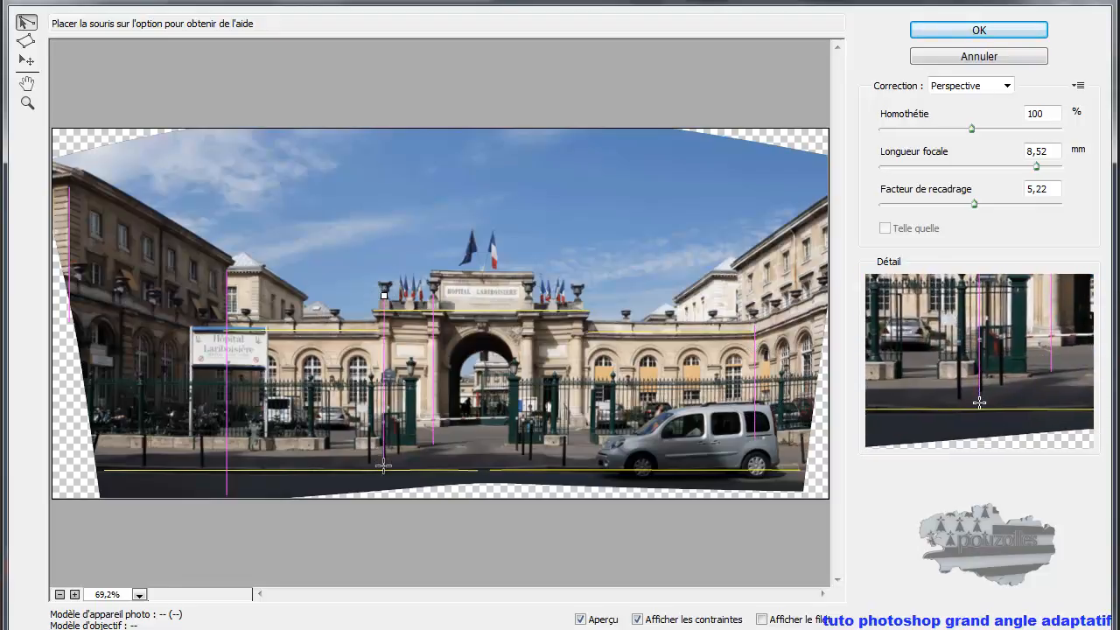
click(383, 468)
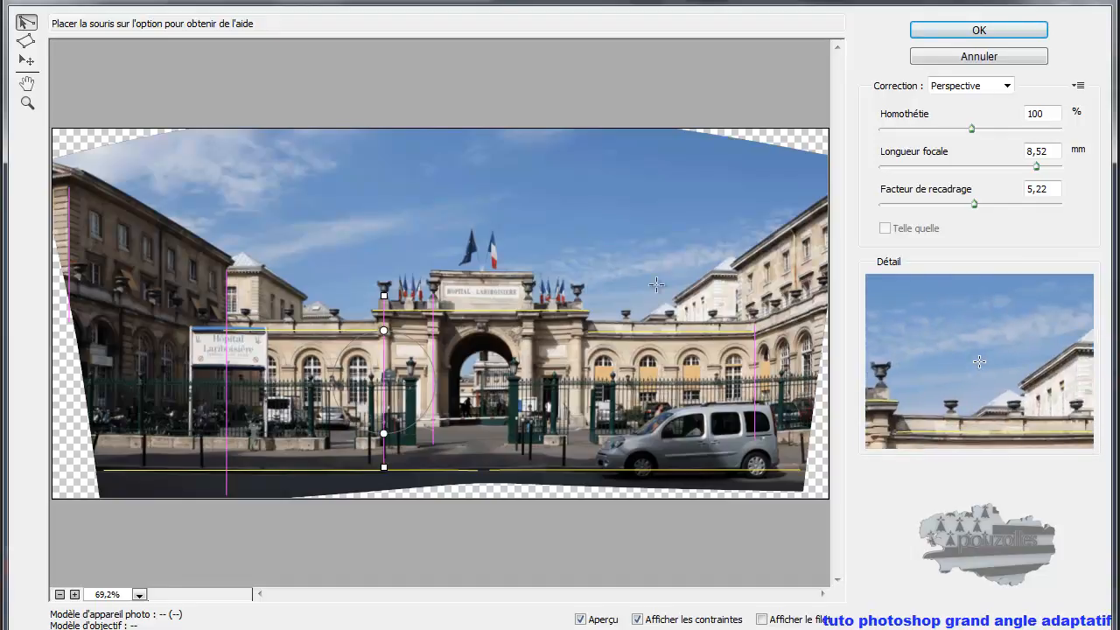
Add vertical constraints from the right building's inner corner to the car and from the left pavilion's corner to the street
click(739, 275)
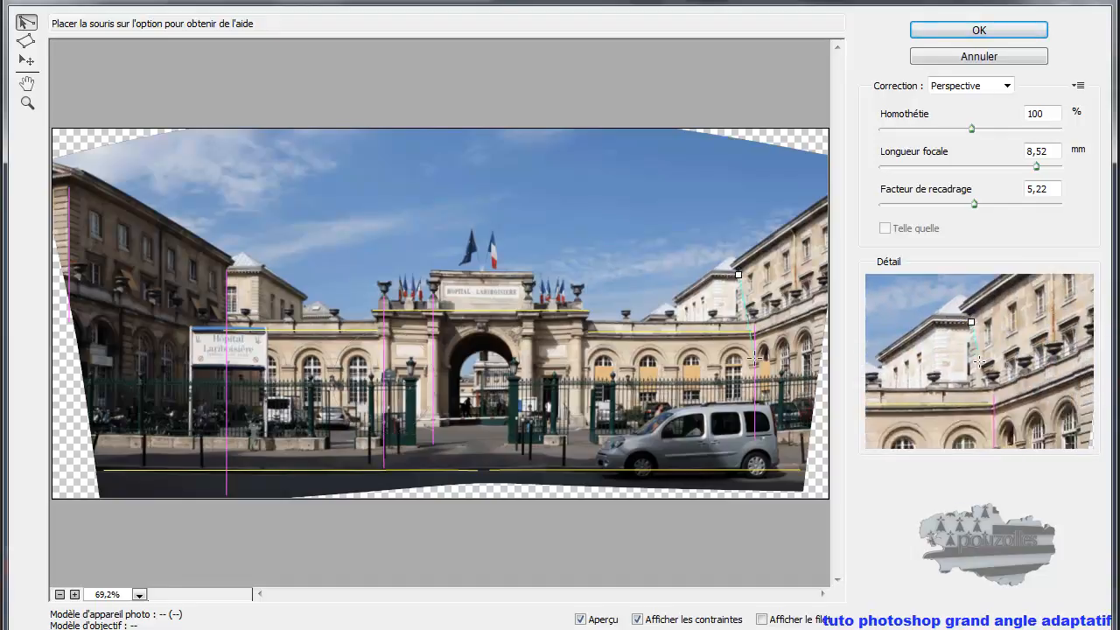
click(740, 455)
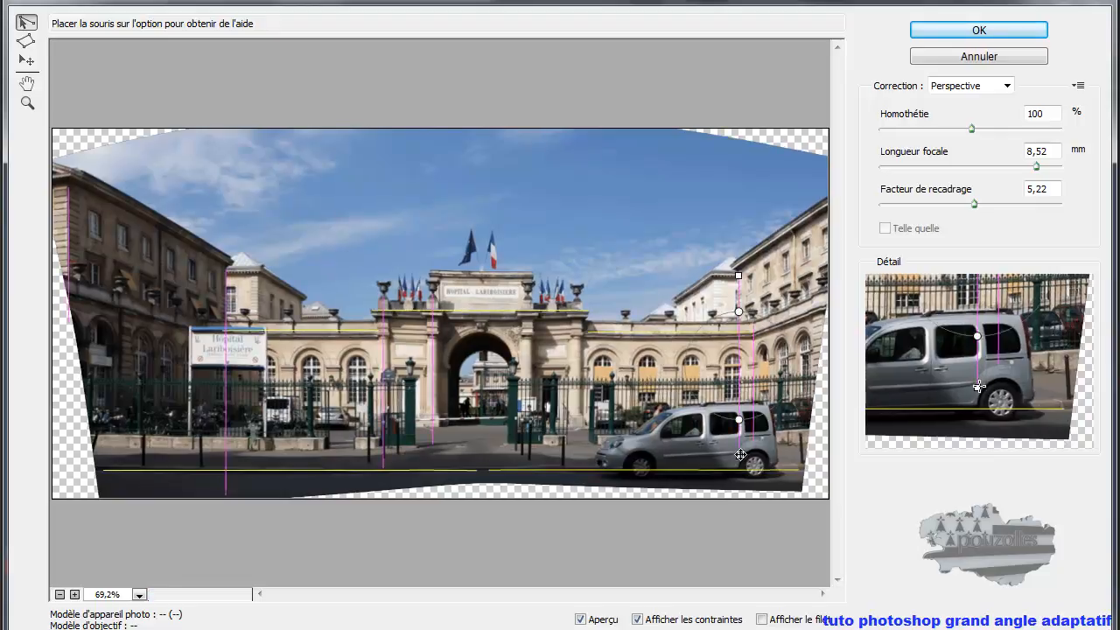
click(259, 278)
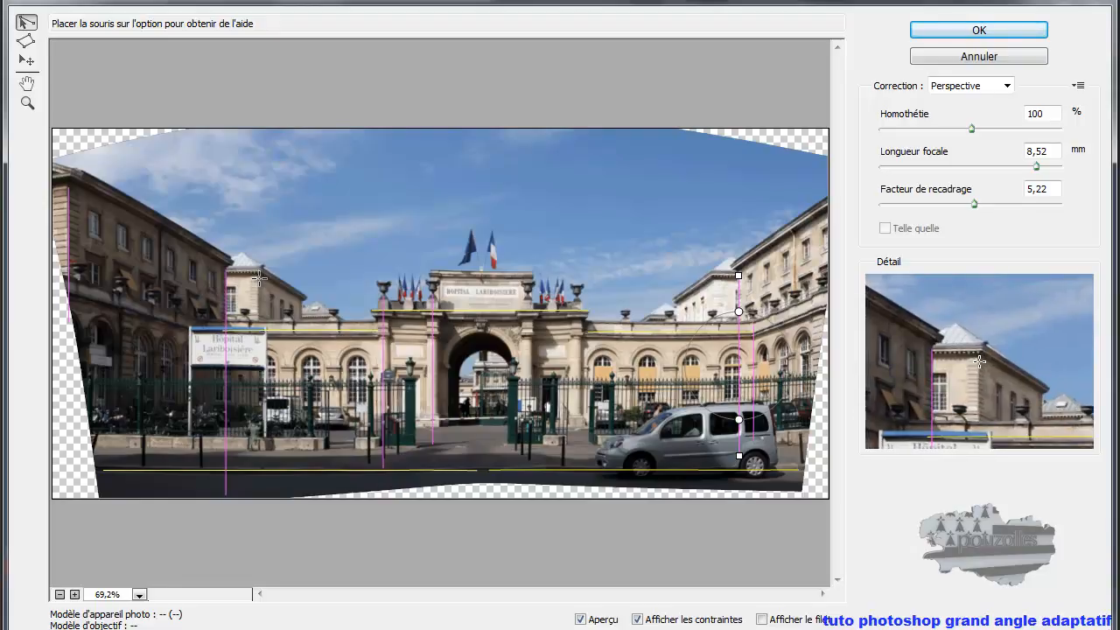
click(259, 494)
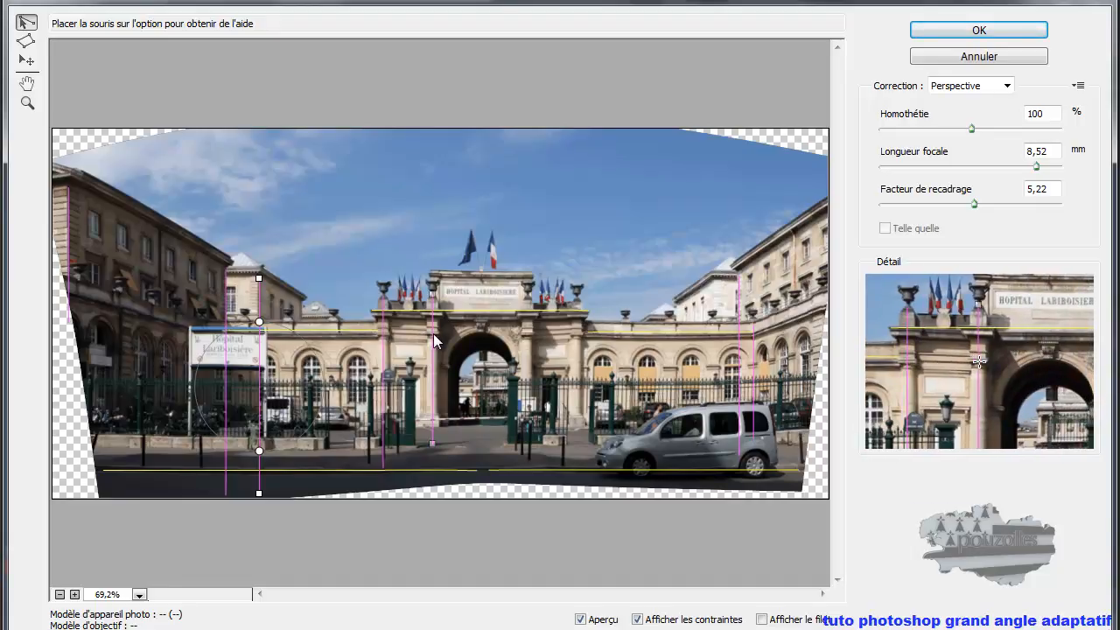
Draw a short horizontal constraint from the portal's left pillar to the top of the archway
click(387, 331)
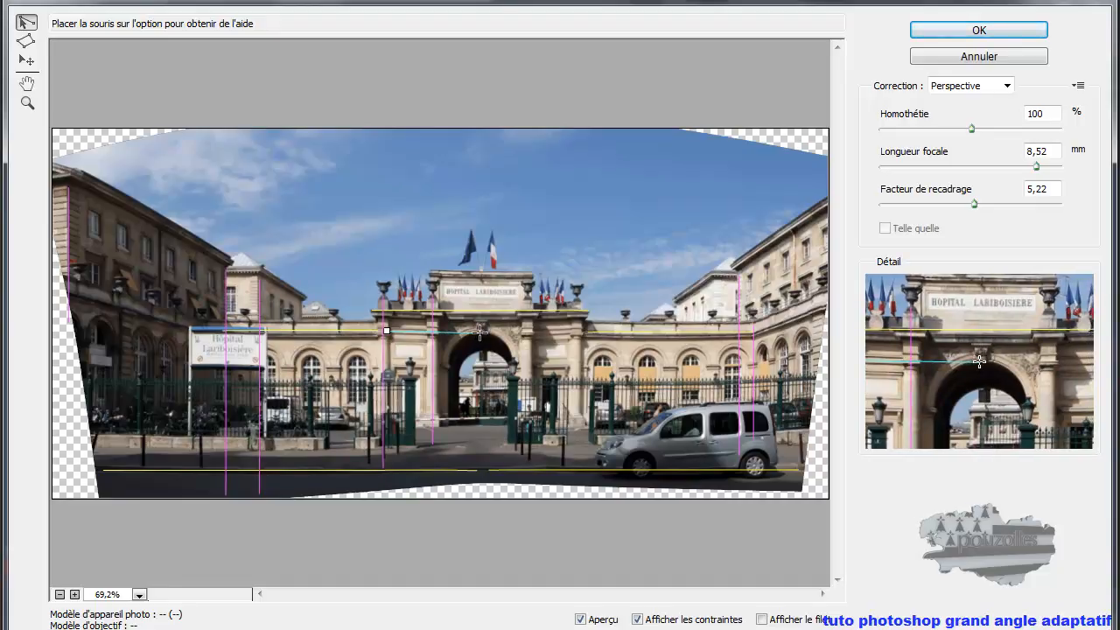
click(480, 331)
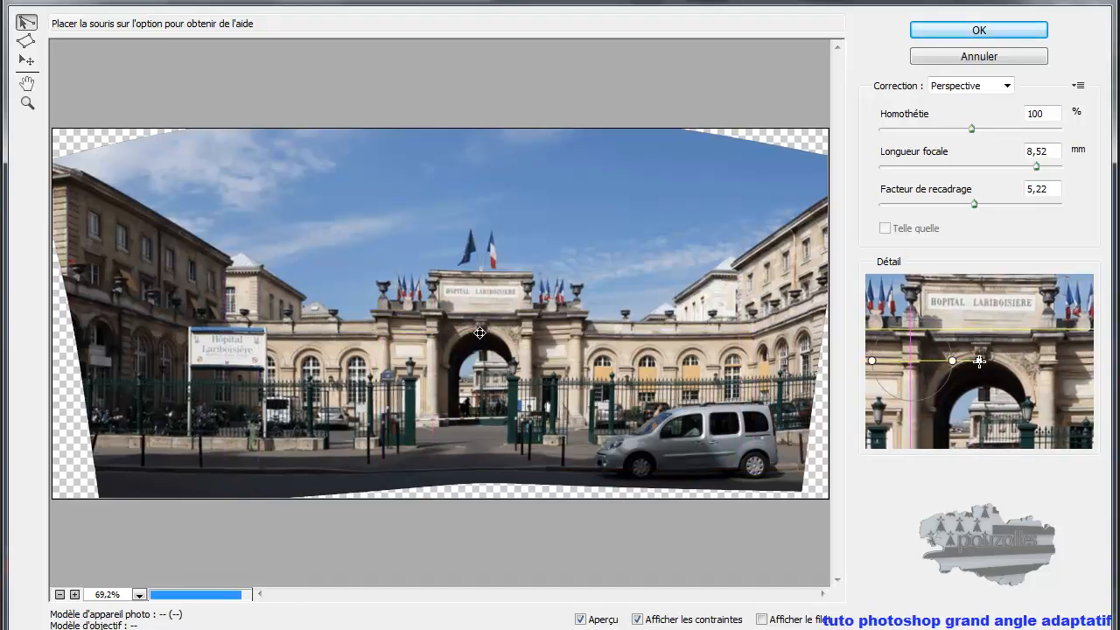
Add horizontal constraints from the portal's right pillar to the top of the archway and along the moulding below the HOPITAL LARIBOISIERE sign
click(580, 328)
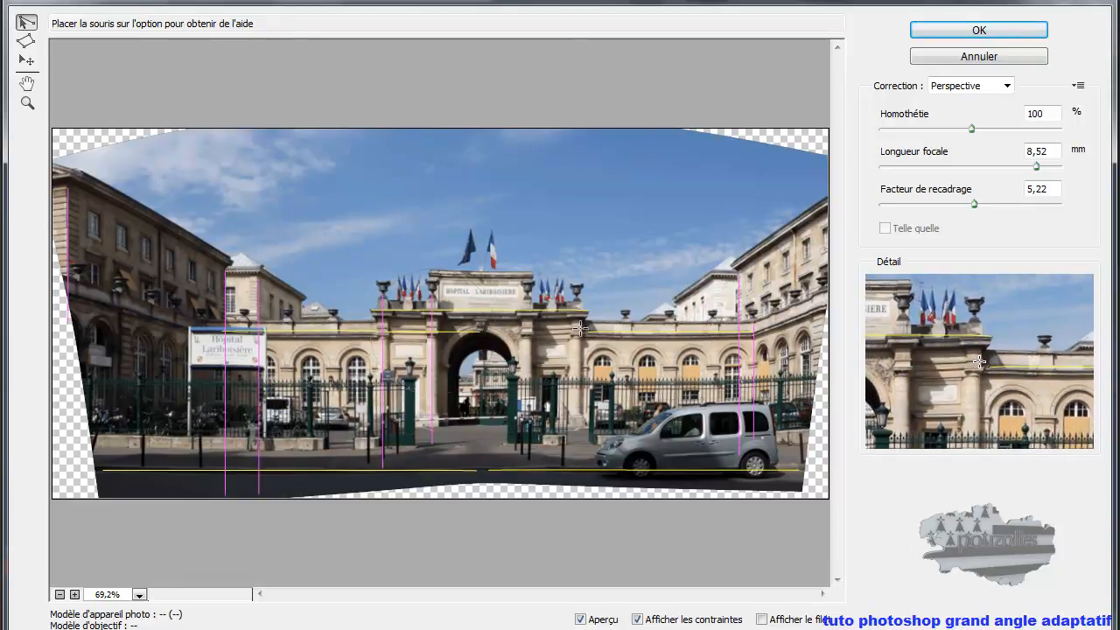
click(506, 328)
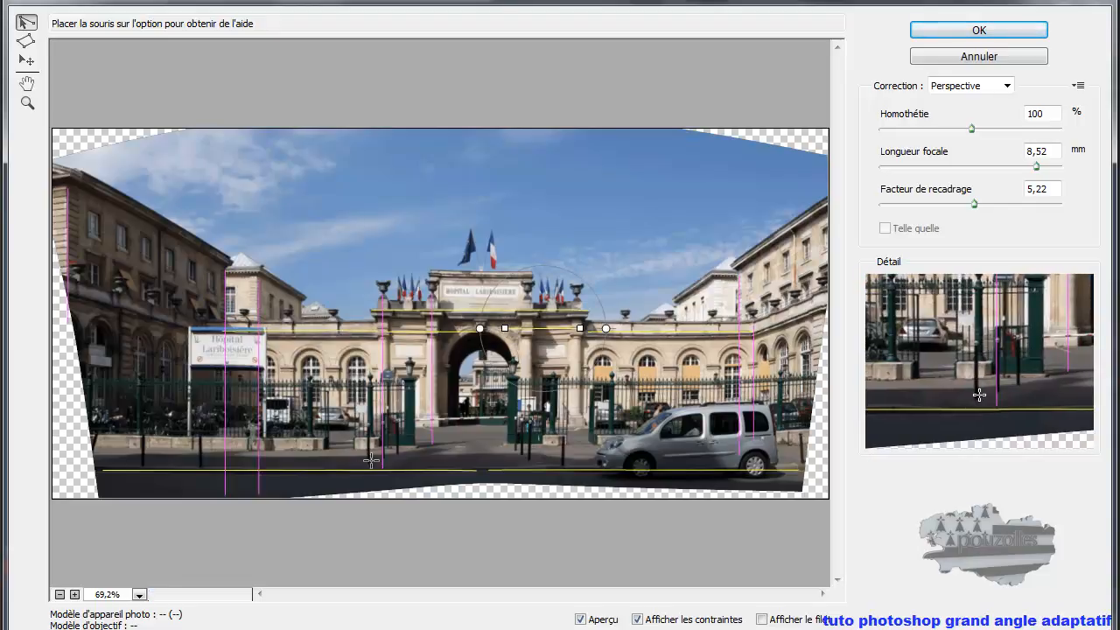
click(423, 316)
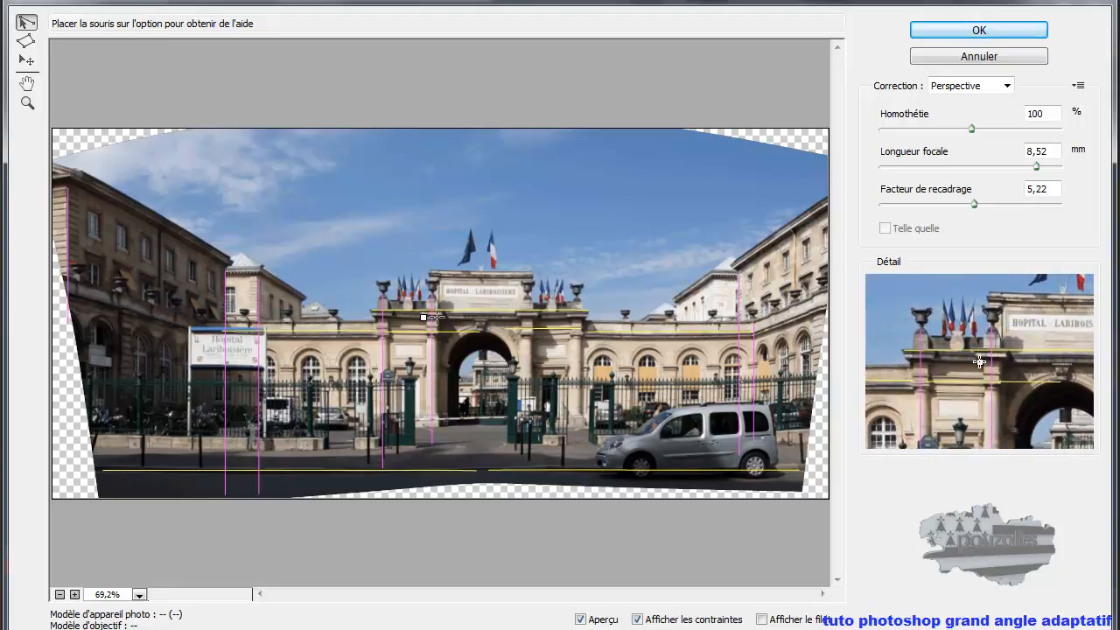
click(535, 317)
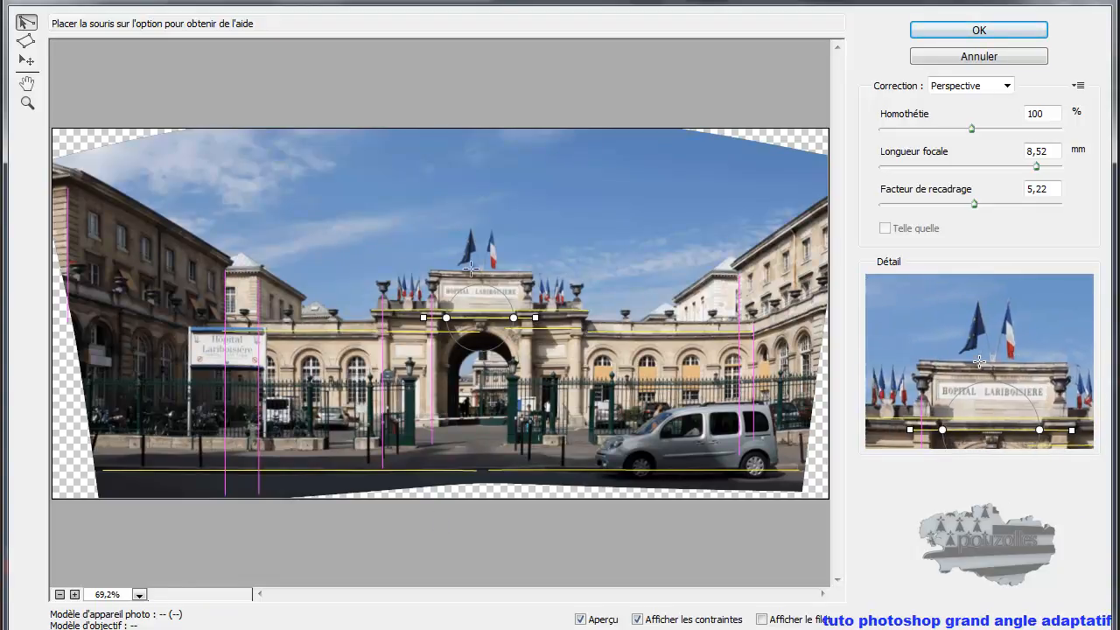
Add horizontal constraints along the top edge of the HOPITAL LARIBOISIERE pediment and across the ground at the archway's base
drag(429, 268, 528, 271)
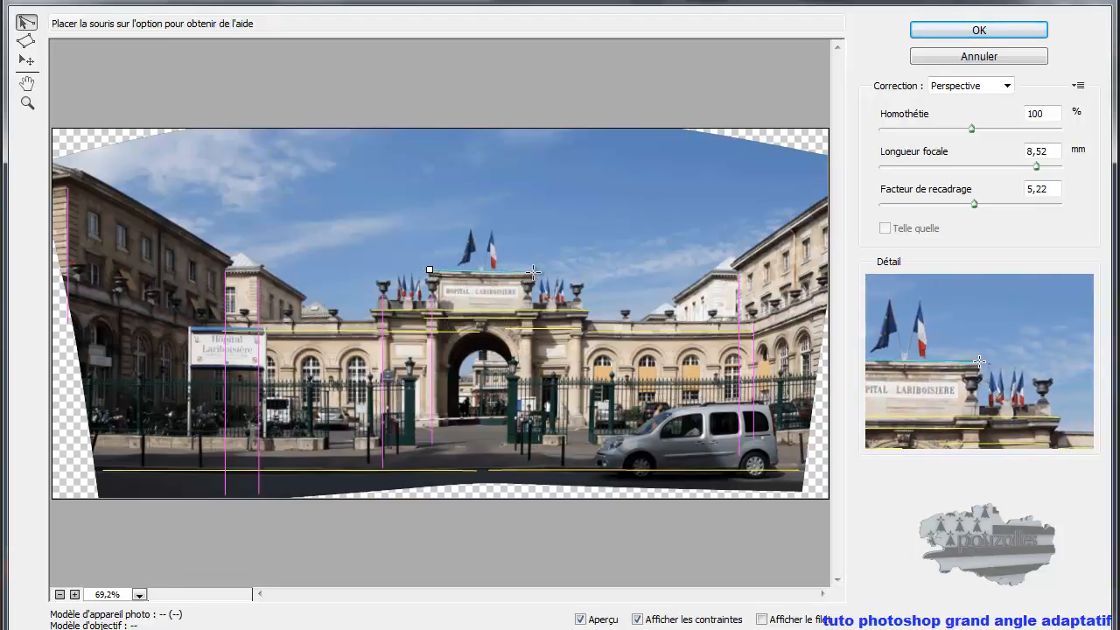
drag(531, 272, 533, 271)
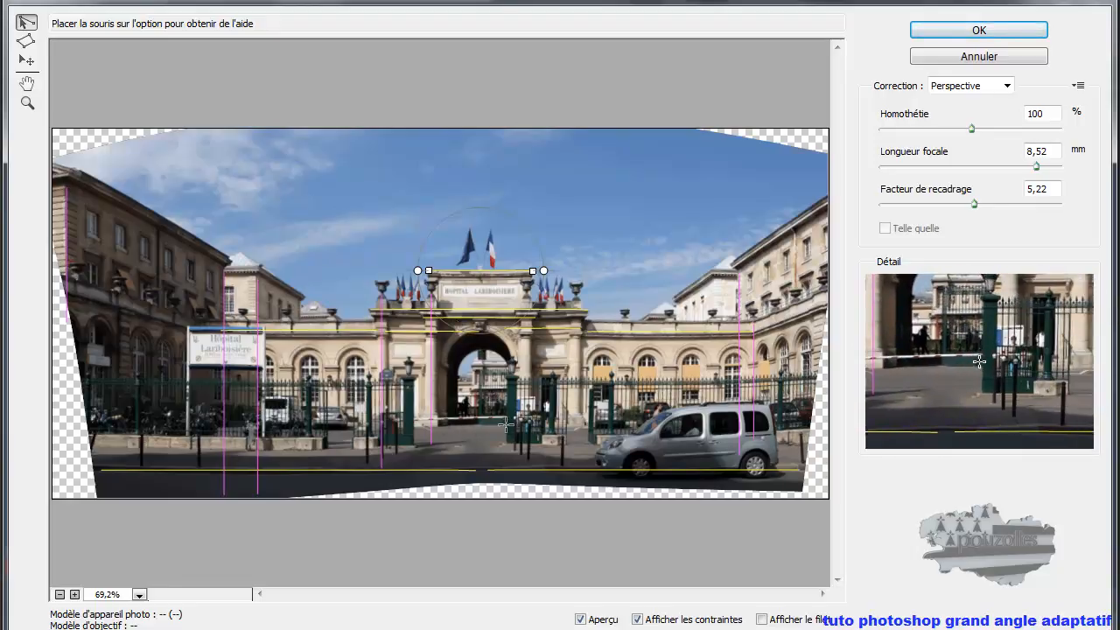
click(441, 425)
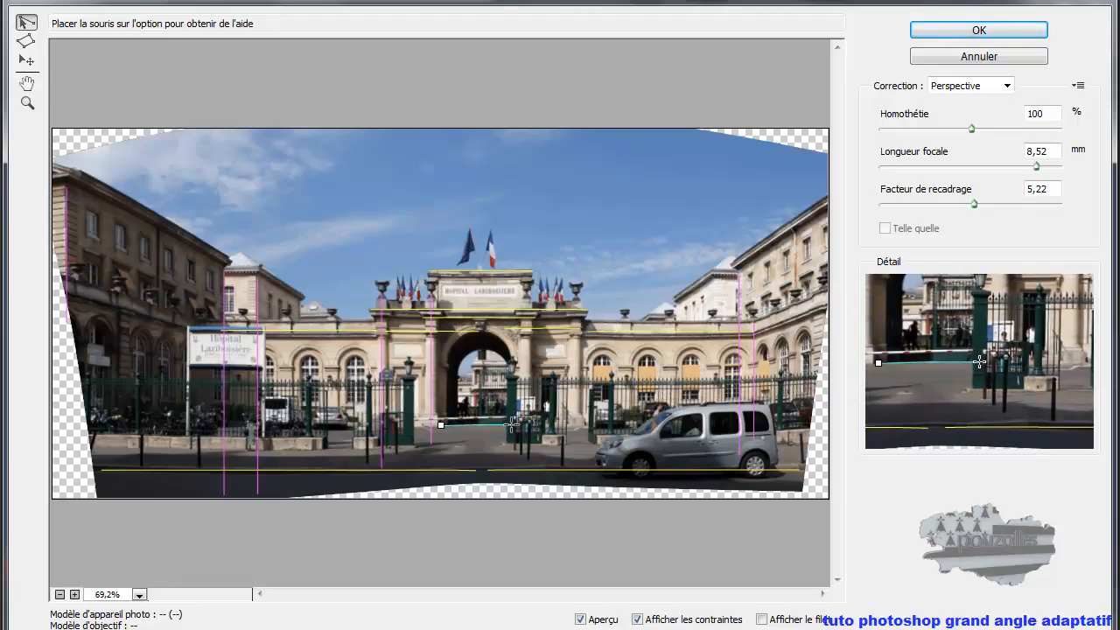
click(512, 425)
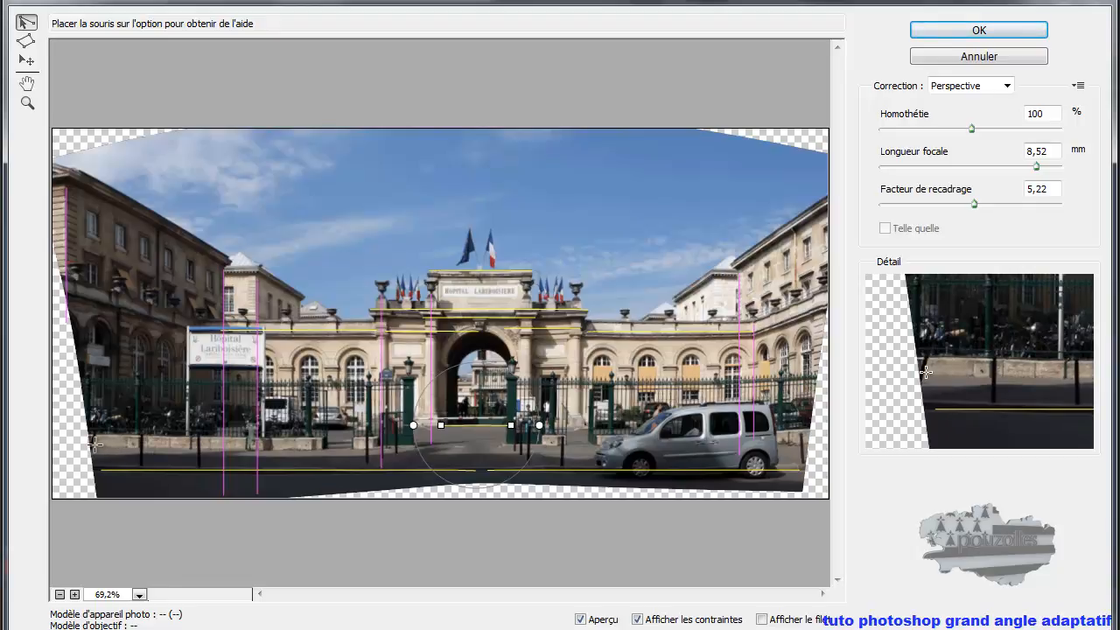
Add horizontal constraints along the top of the fence on both sides of the entrance gate
click(88, 382)
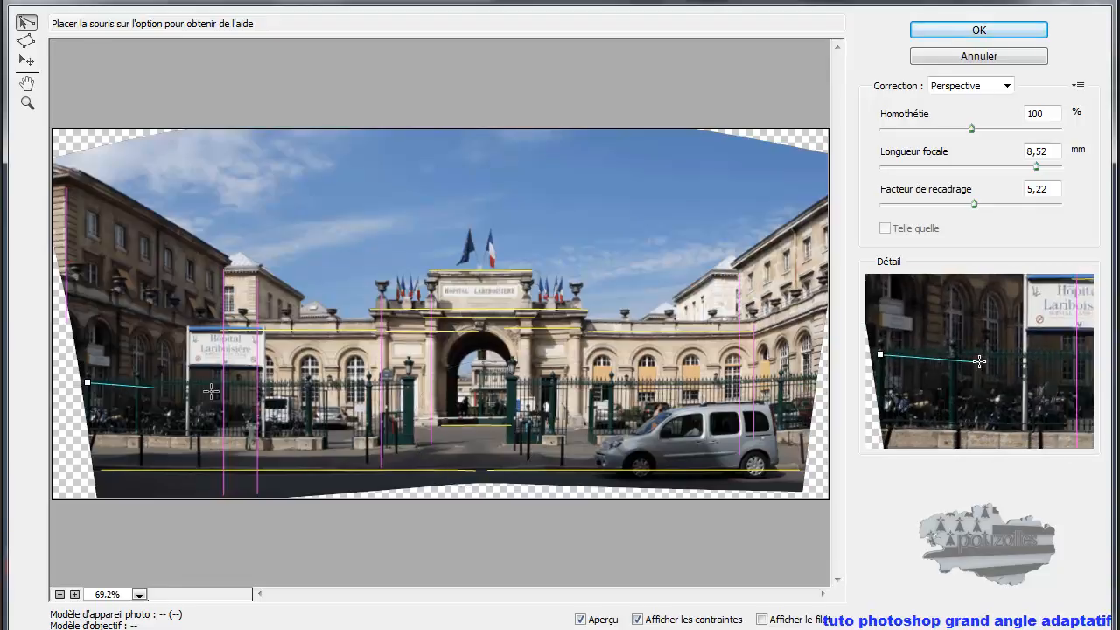
shift+click(401, 382)
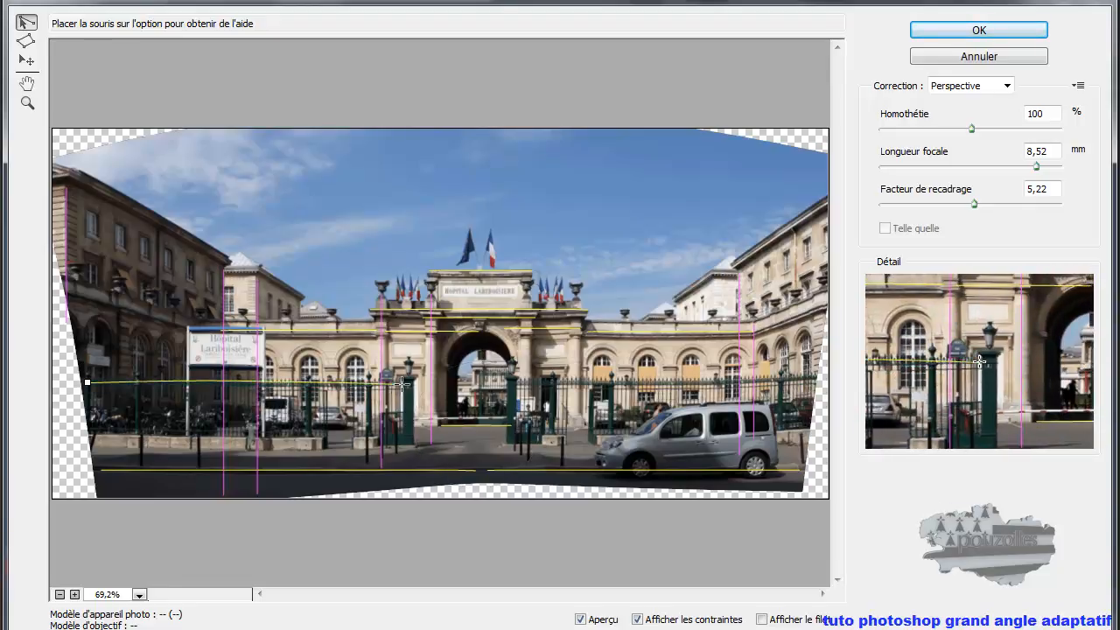
click(557, 382)
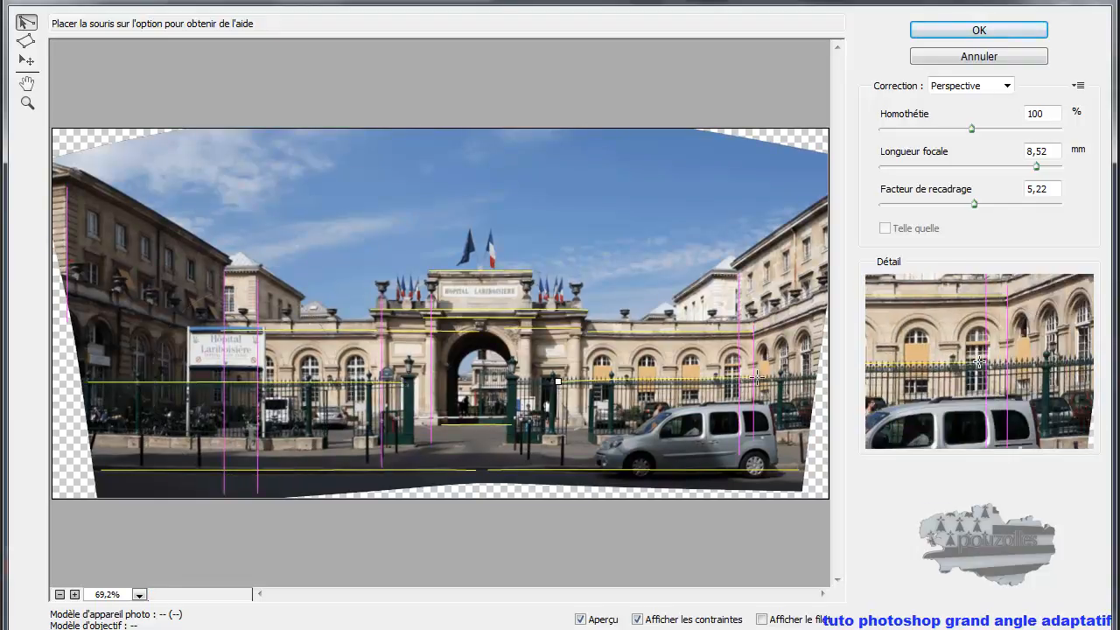
click(815, 378)
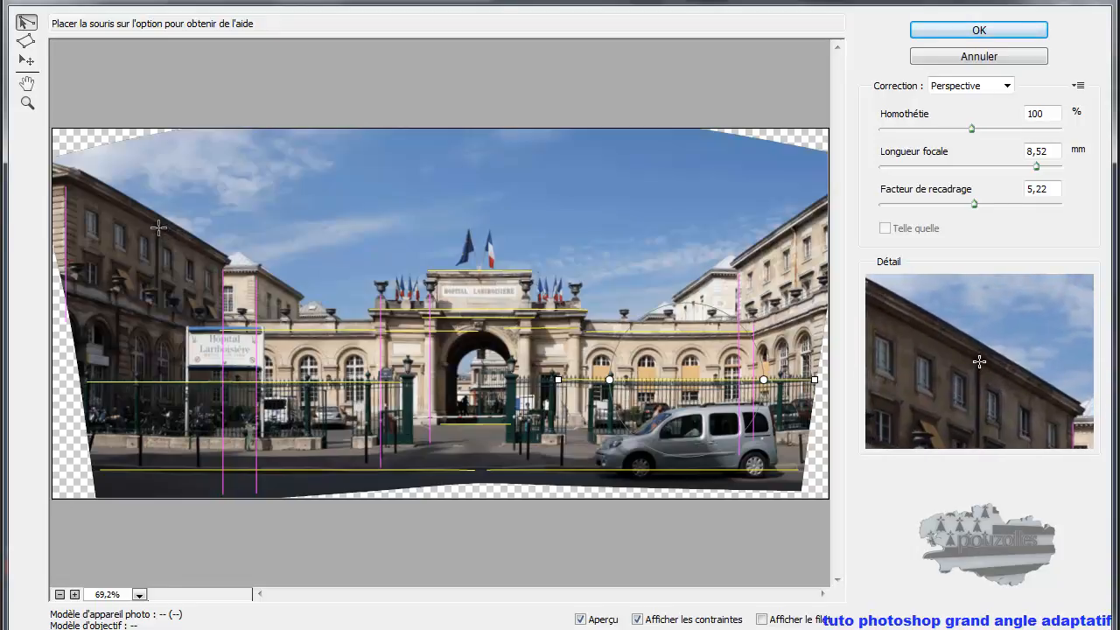
Add vertical constraints down the facades of the left and right side buildings, from below the roofline to the ground-floor arches
click(158, 228)
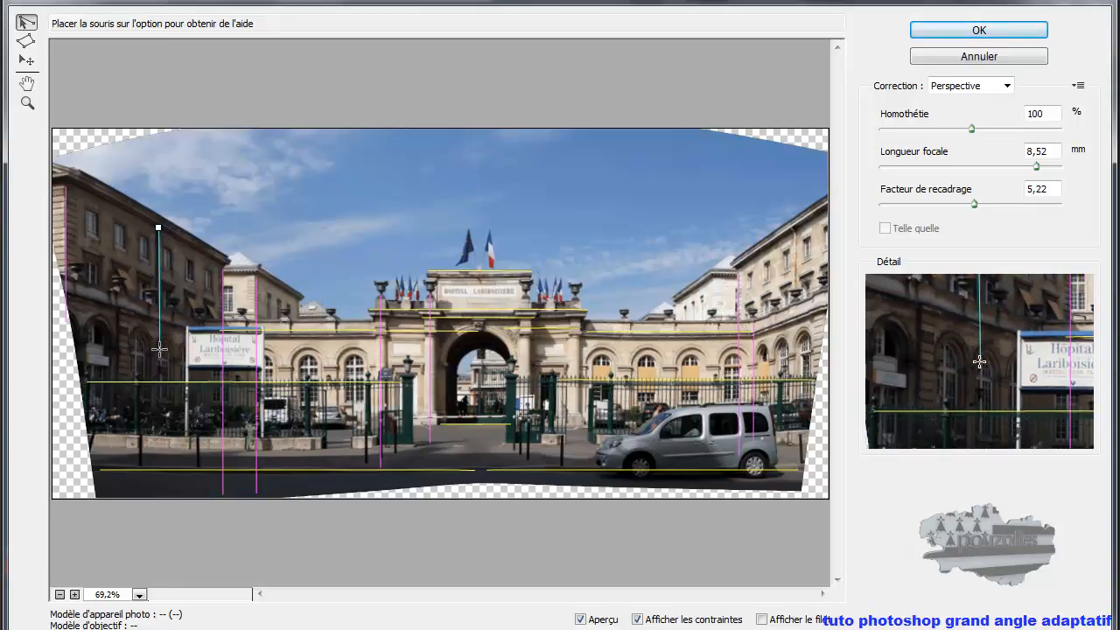
shift+click(158, 352)
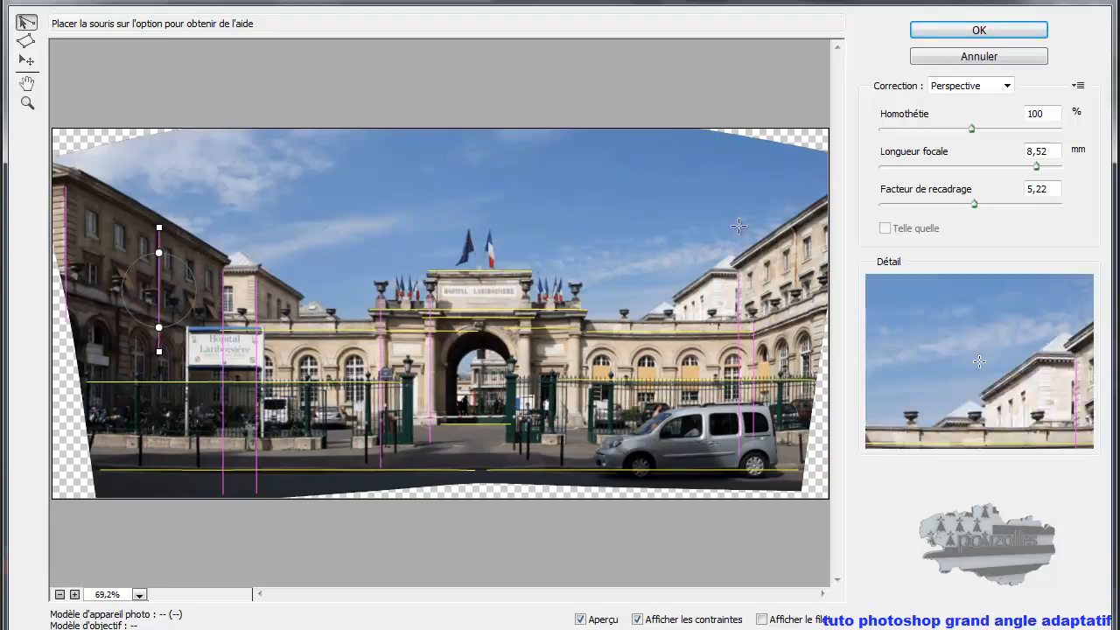
click(794, 232)
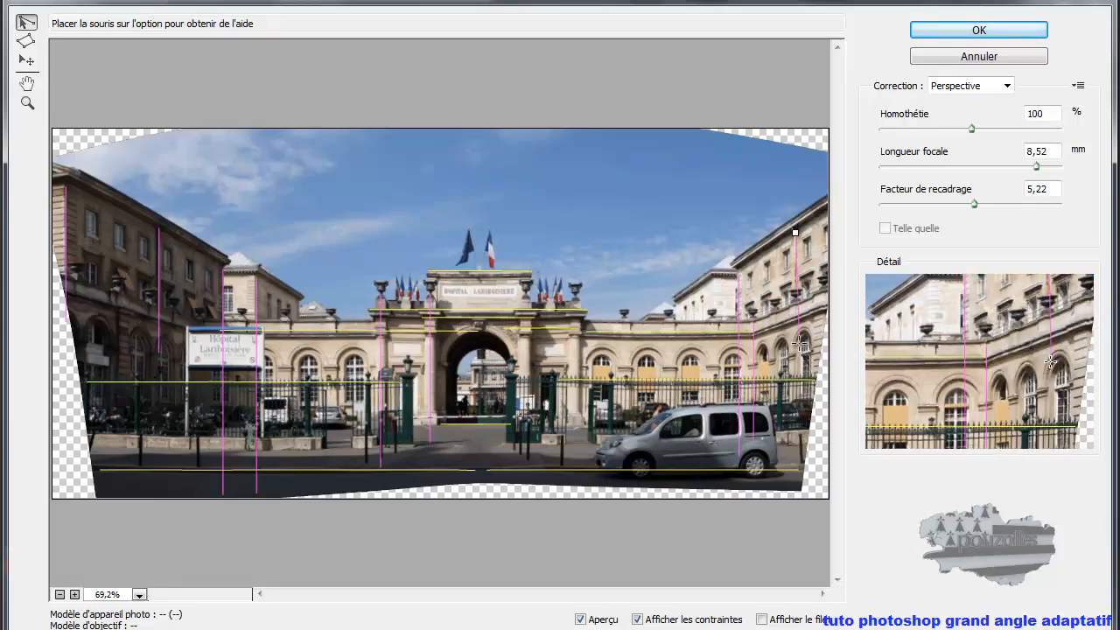
click(794, 376)
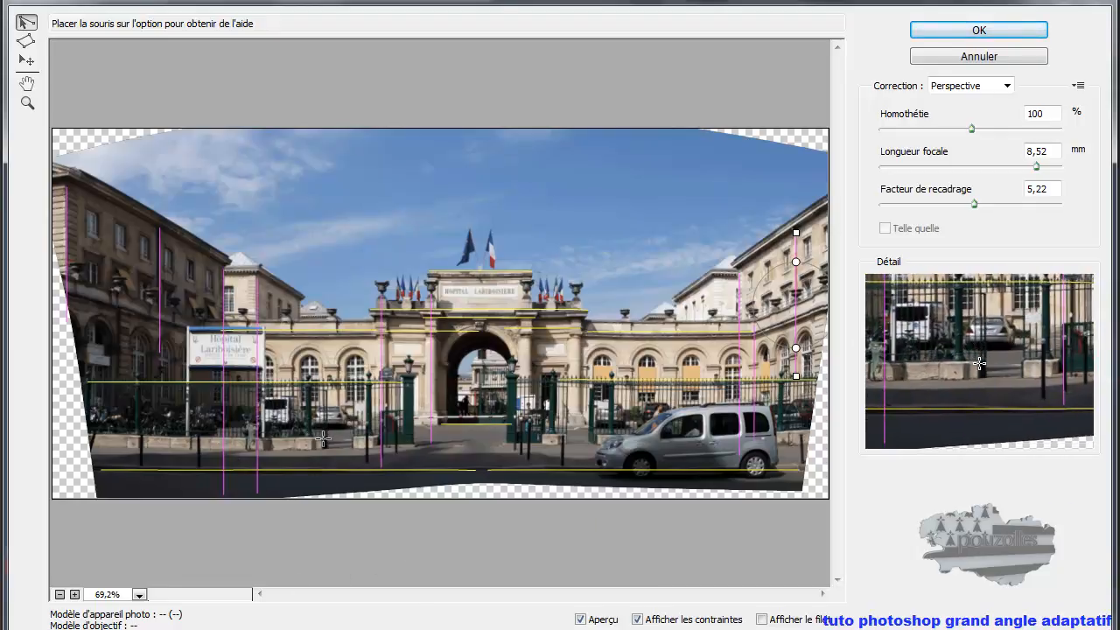
Add a horizontal constraint along the left fence's low wall, and apply the filter, comparing the result with the original
click(372, 435)
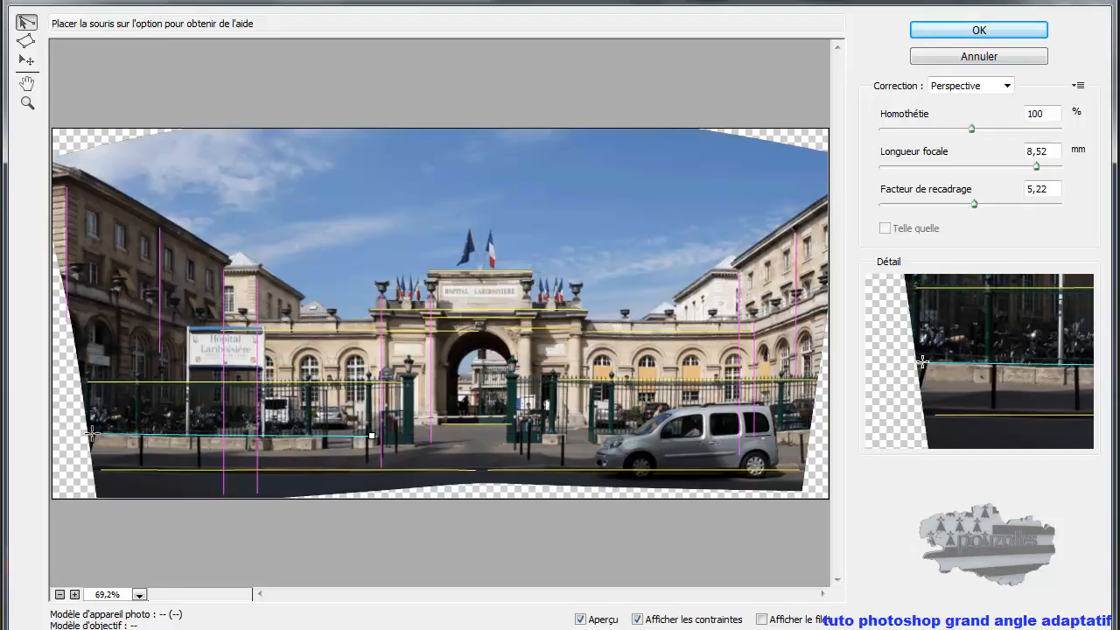
shift+click(91, 432)
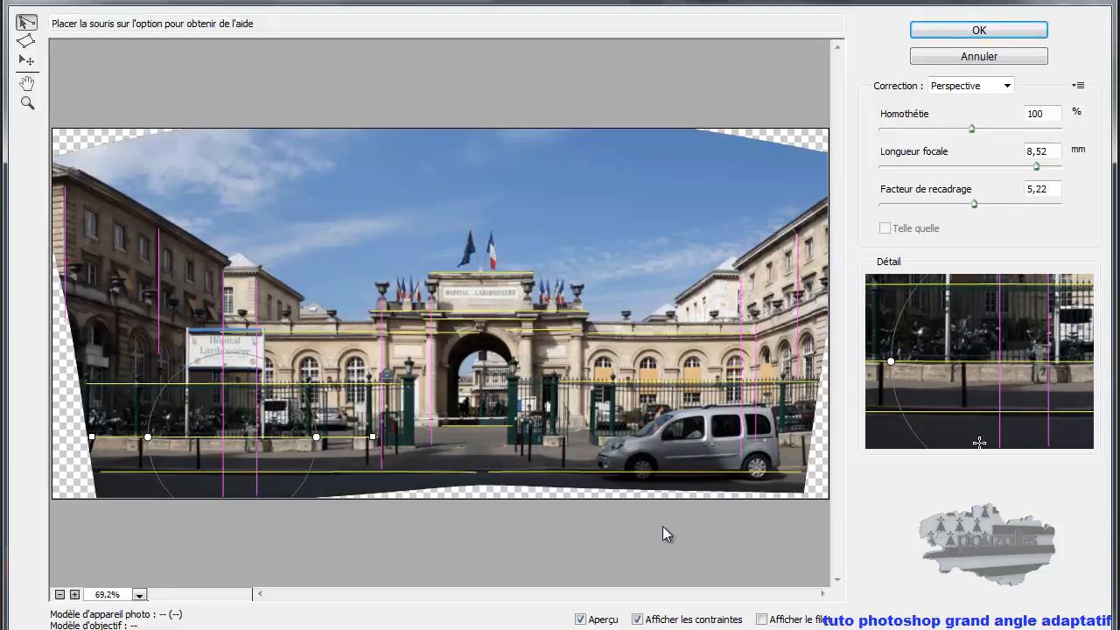
click(980, 30)
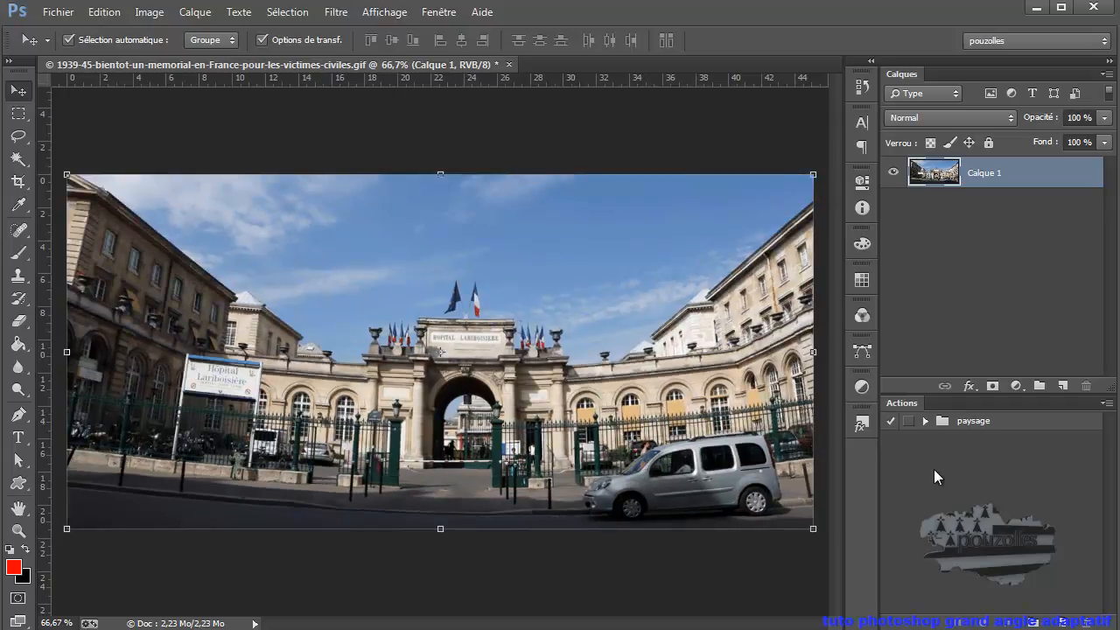
key(ctrl+z)
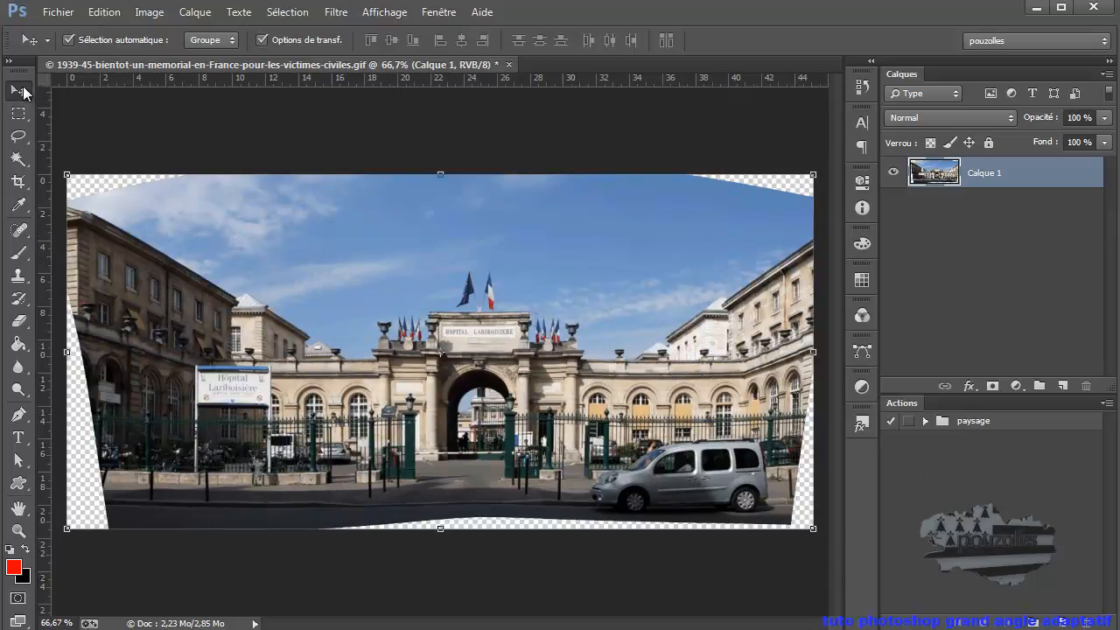
Try stretching the layer to 111,09 % width and 110,18 % height to push the transparent edges off the canvas, and cancel the transform
click(65, 530)
drag(59, 530, 15, 531)
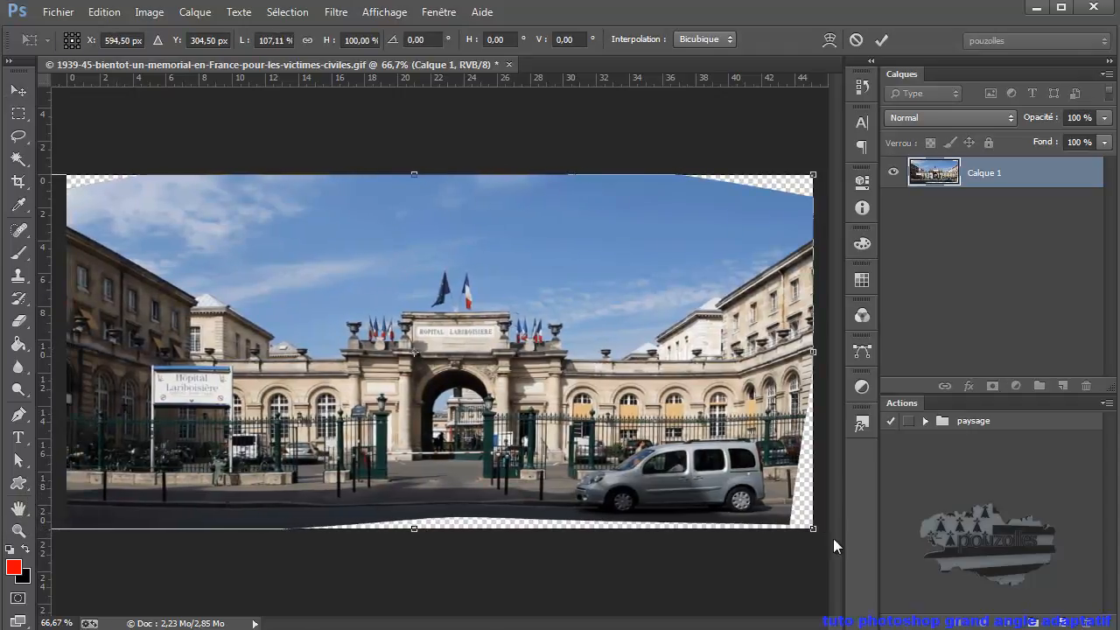
drag(820, 530, 842, 533)
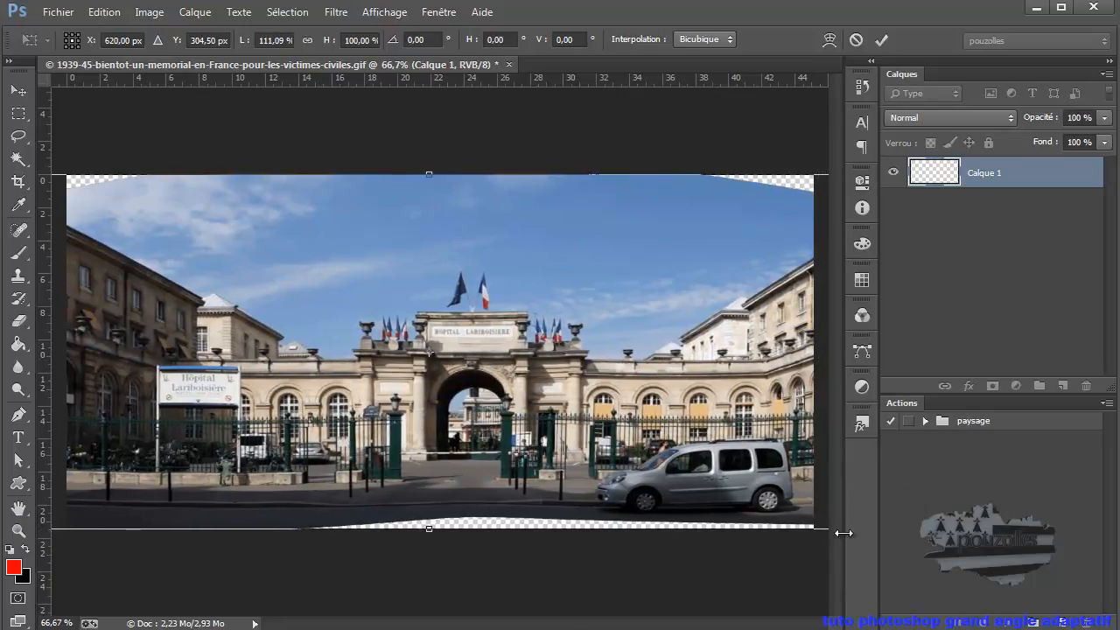
drag(429, 534, 429, 545)
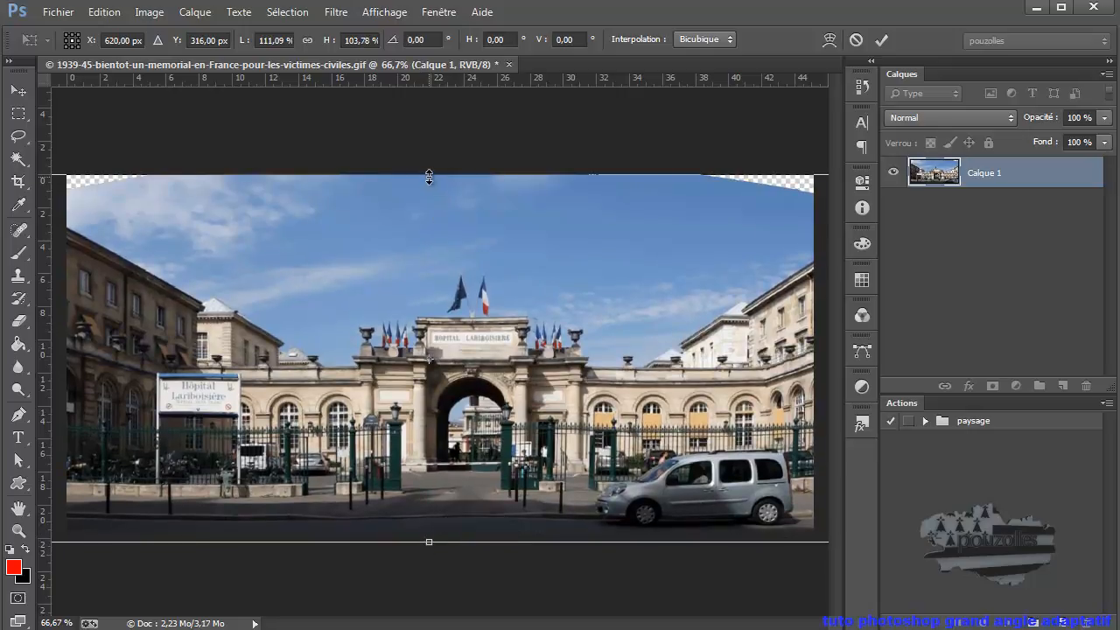
drag(428, 165, 428, 154)
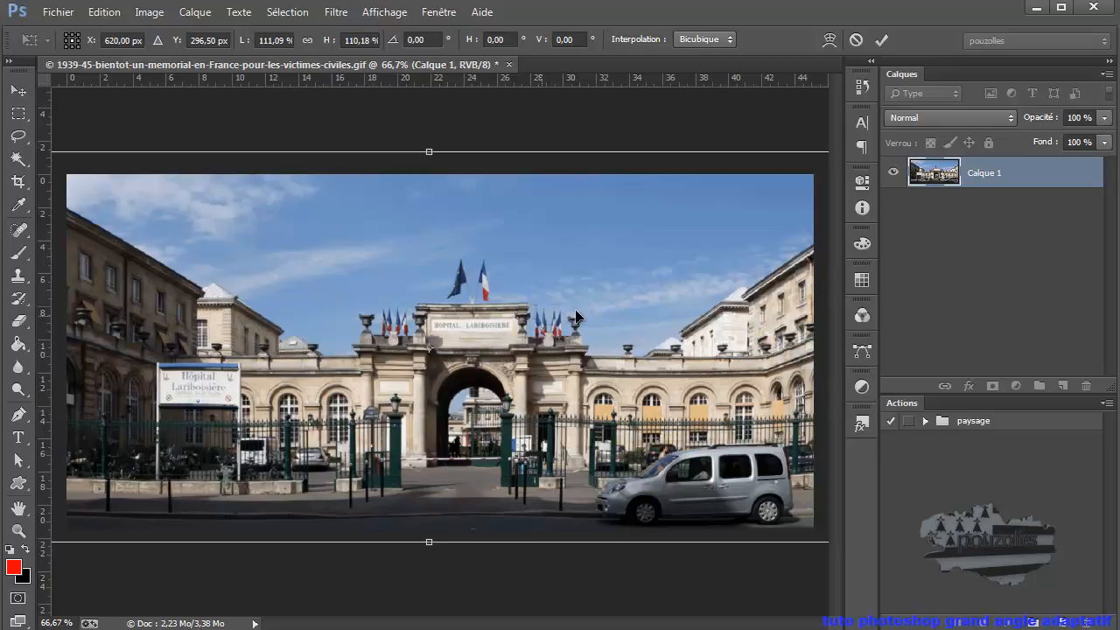
click(855, 39)
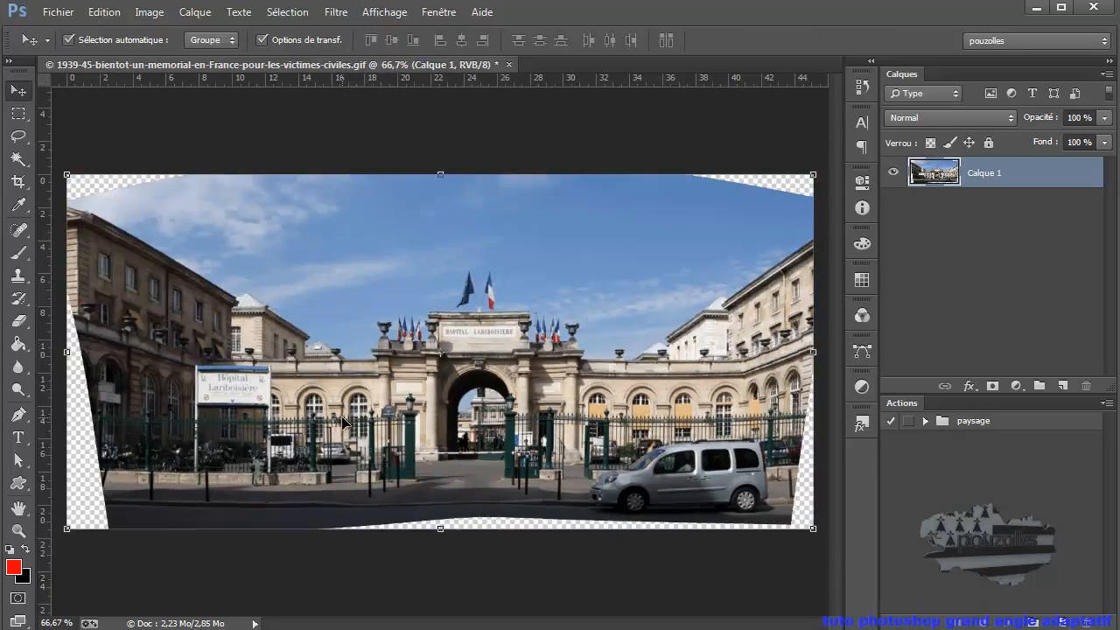
Try cropping the photo to a rectangle inside the transparent edges, and undo the crop
click(18, 181)
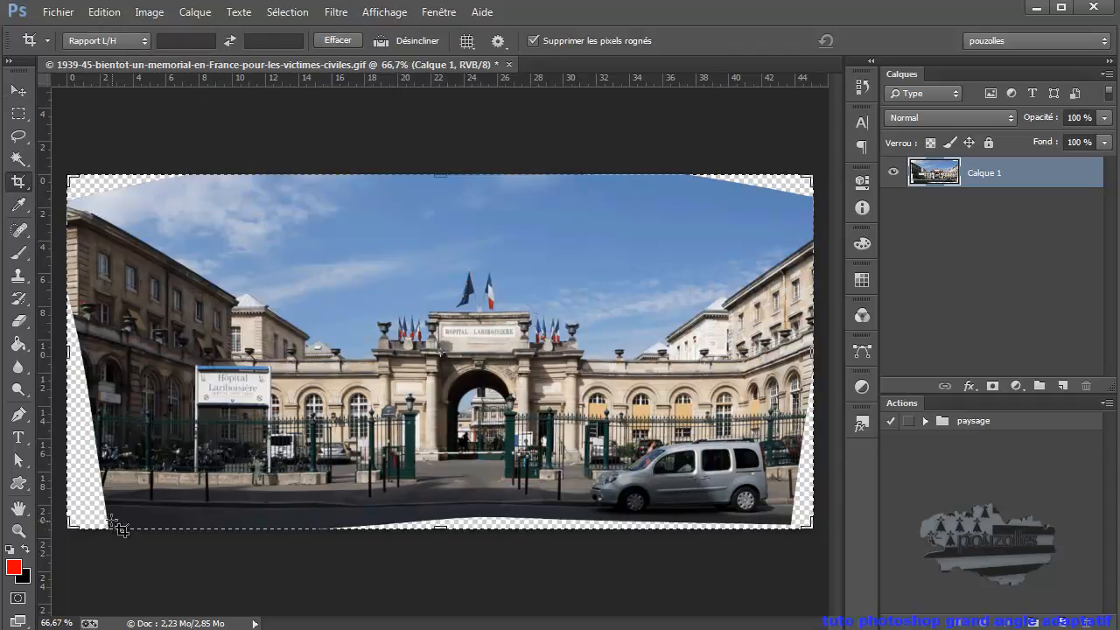
drag(114, 380, 813, 202)
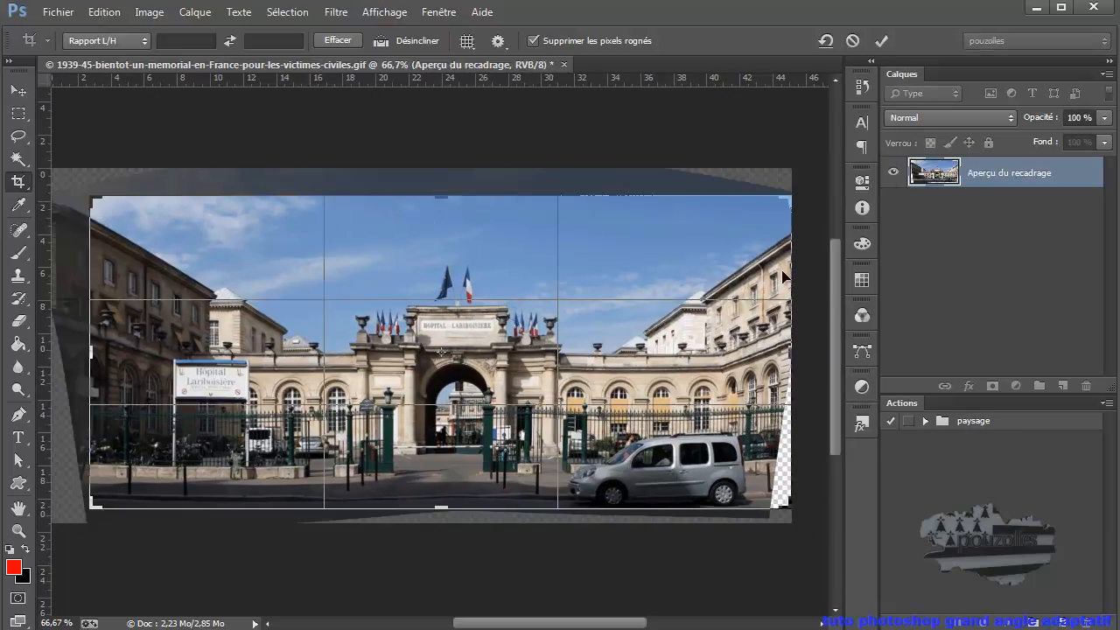
drag(792, 350, 782, 350)
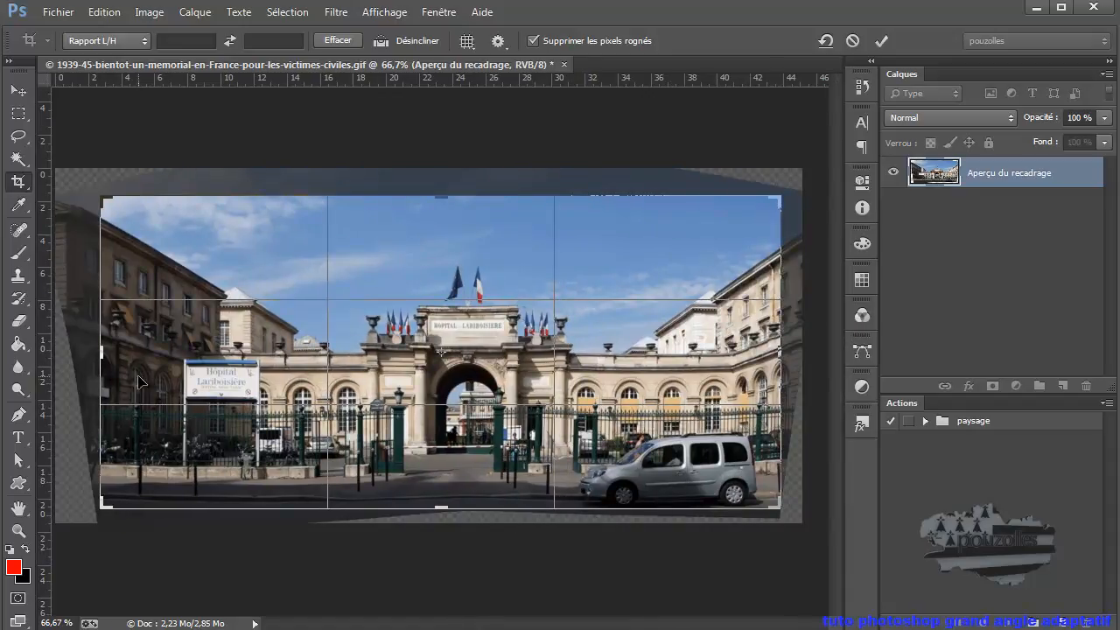
drag(439, 510, 446, 510)
click(882, 41)
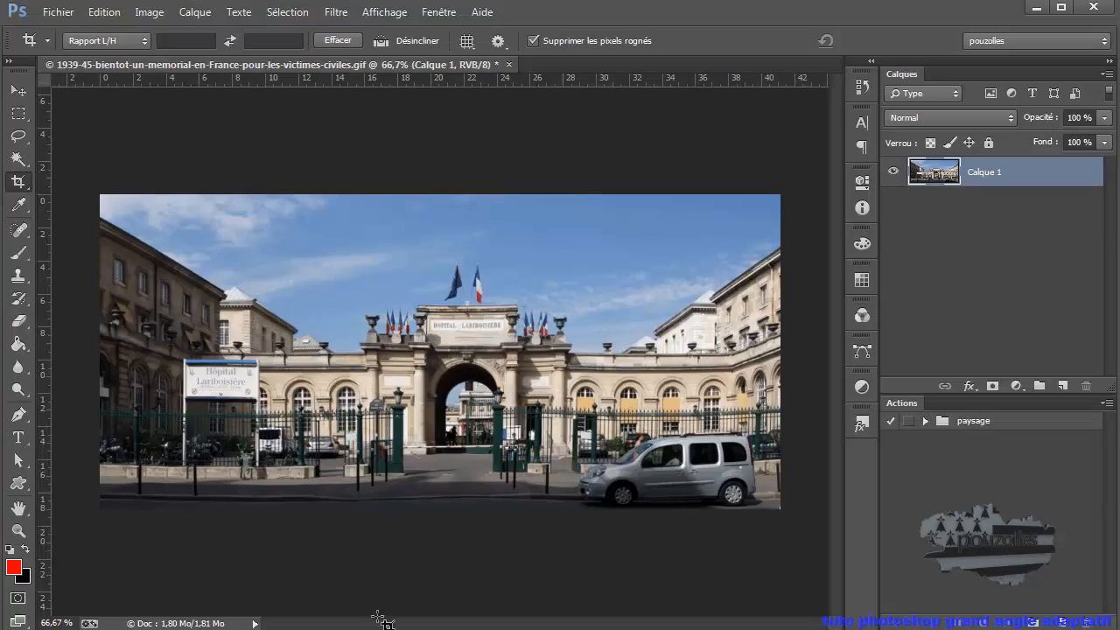
click(103, 12)
click(157, 30)
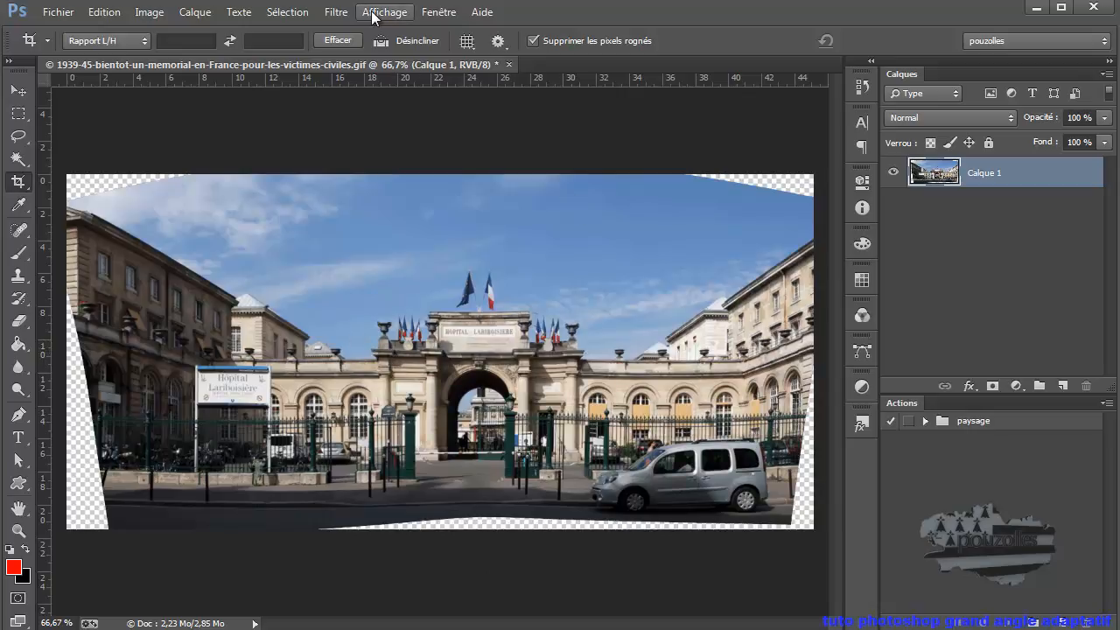
Apply the Grand-angle adaptatif filter again with horizontal constraints along the portal's upper cornice and across its pillars just above the archway
click(337, 16)
click(368, 96)
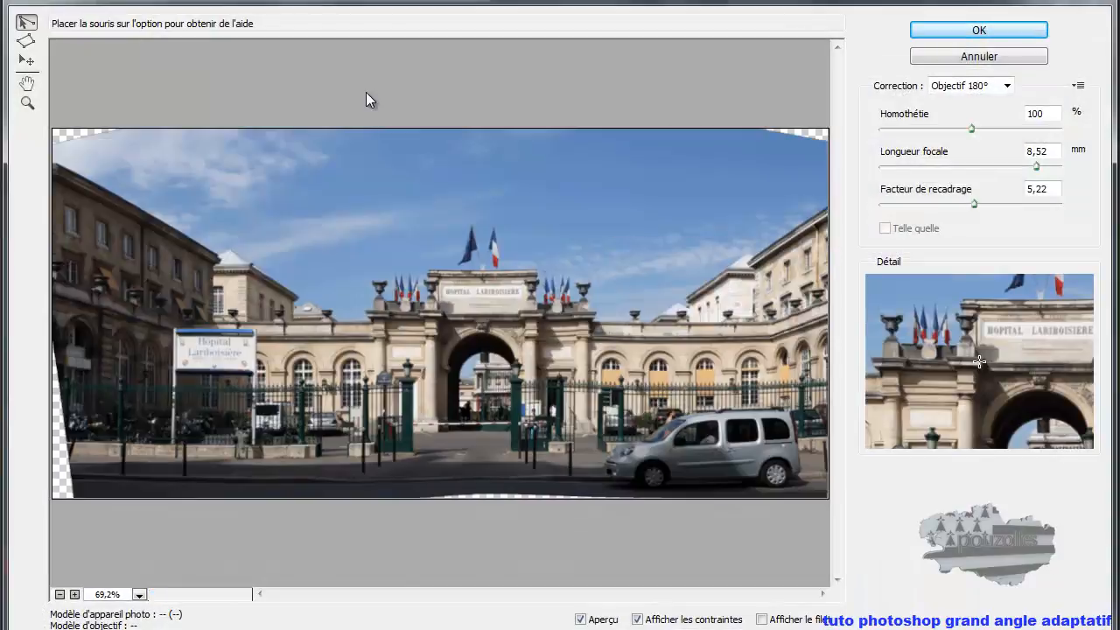
click(366, 310)
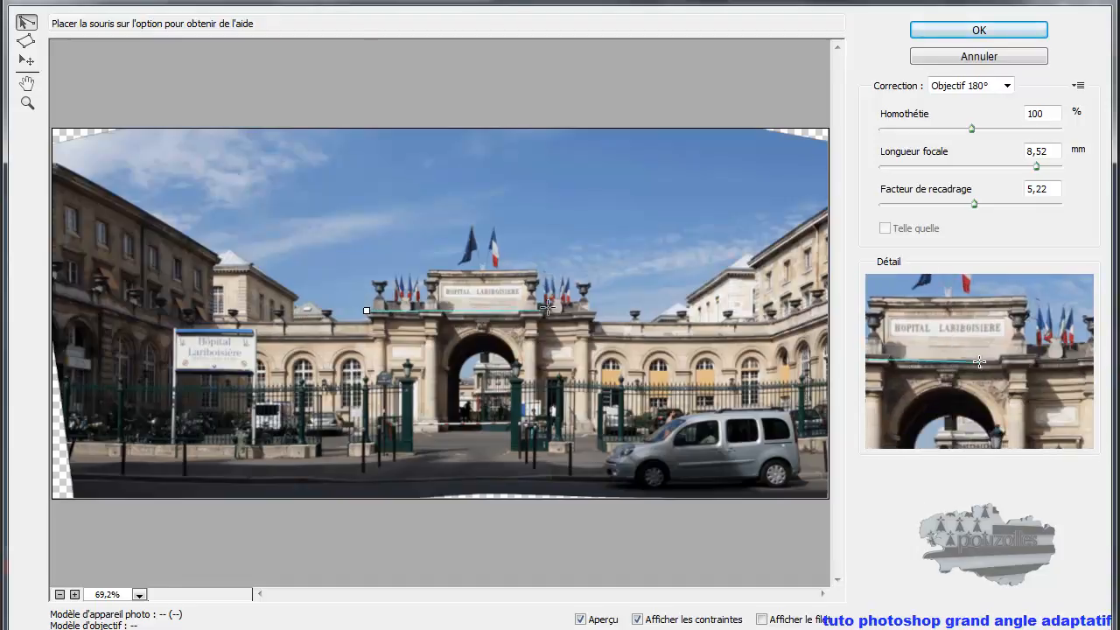
click(595, 312)
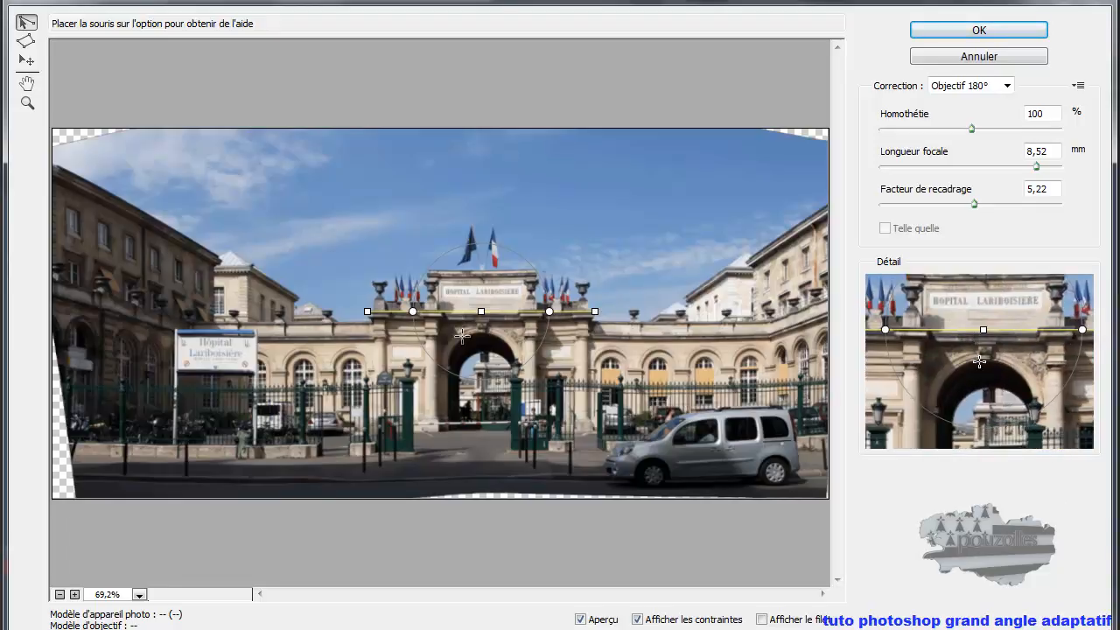
click(374, 336)
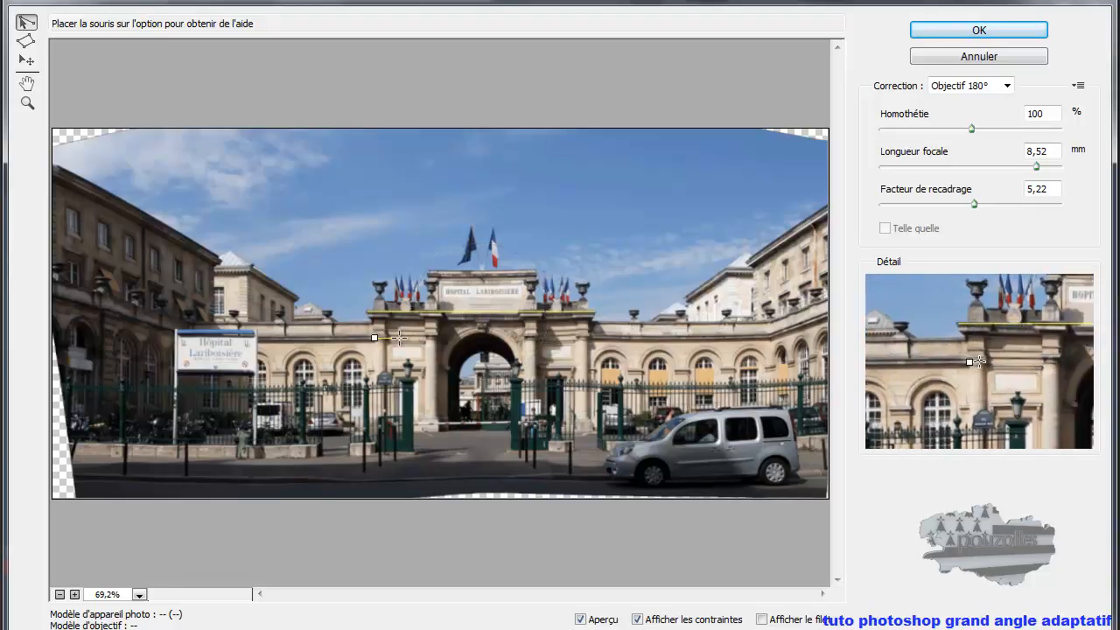
click(585, 336)
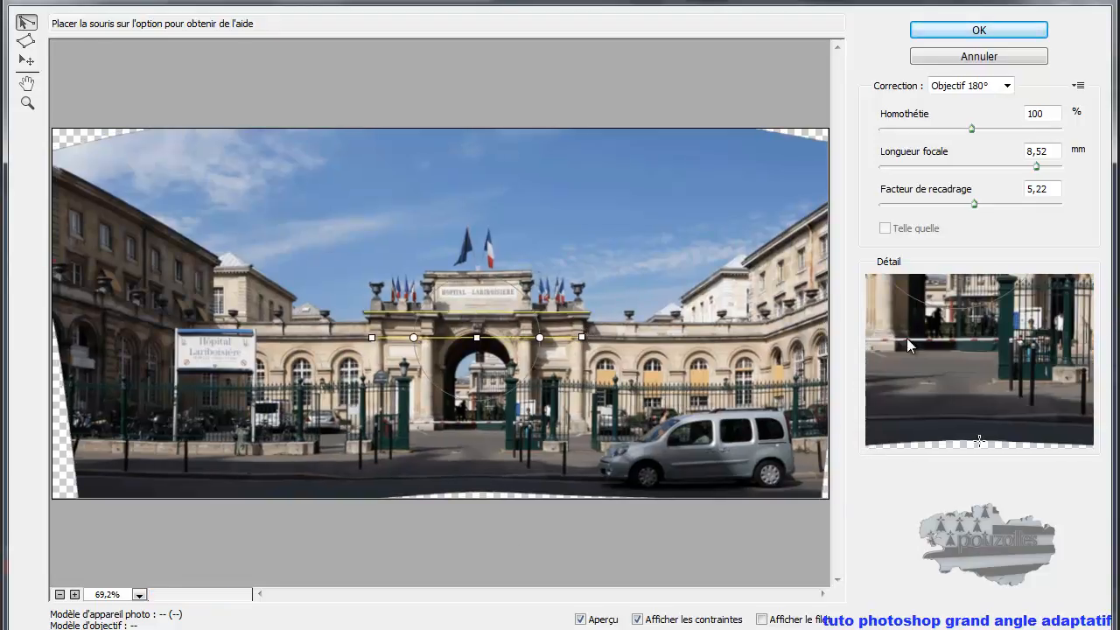
click(971, 30)
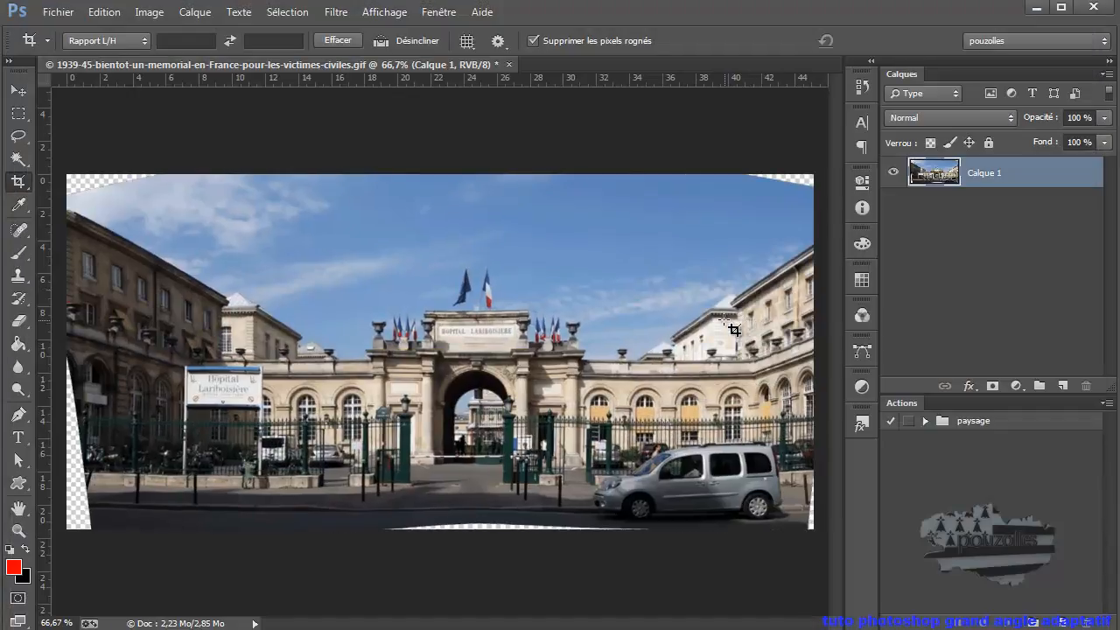